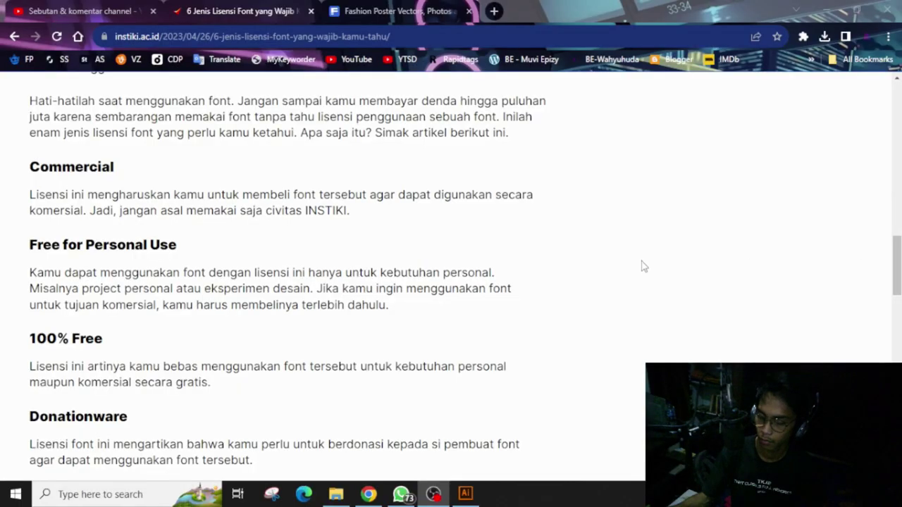
# Read through the article's six font licence types, from Commercial and Free for Personal Use to Demo and Public Domain
pyautogui.scroll(1, 143, 188)
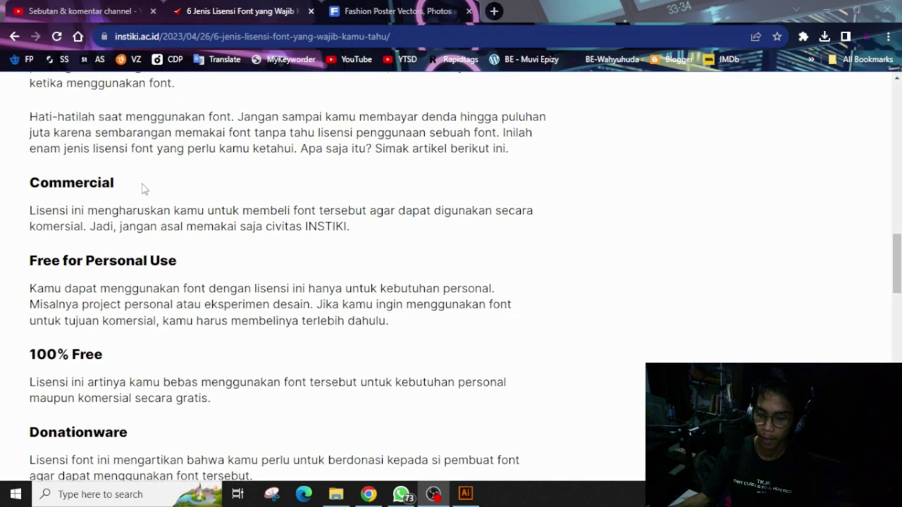
pyautogui.scroll(-1, 143, 188)
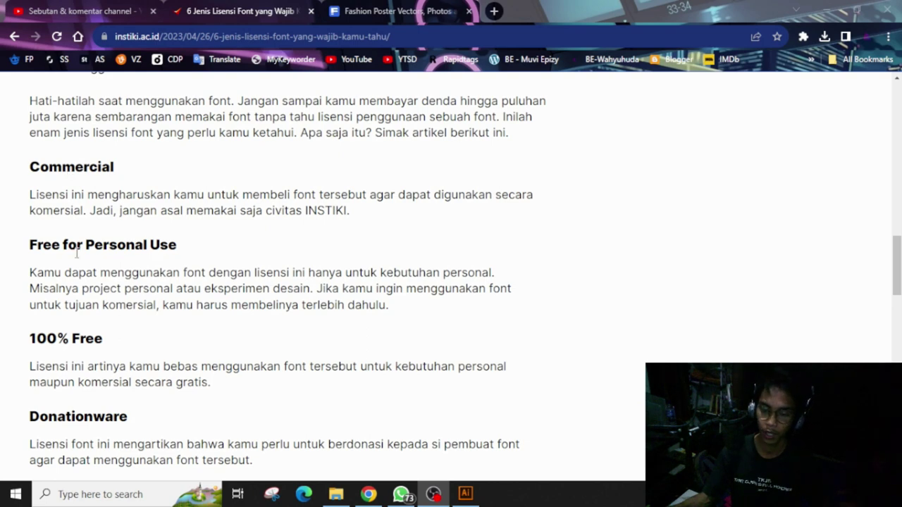
pyautogui.scroll(-2, 73, 335)
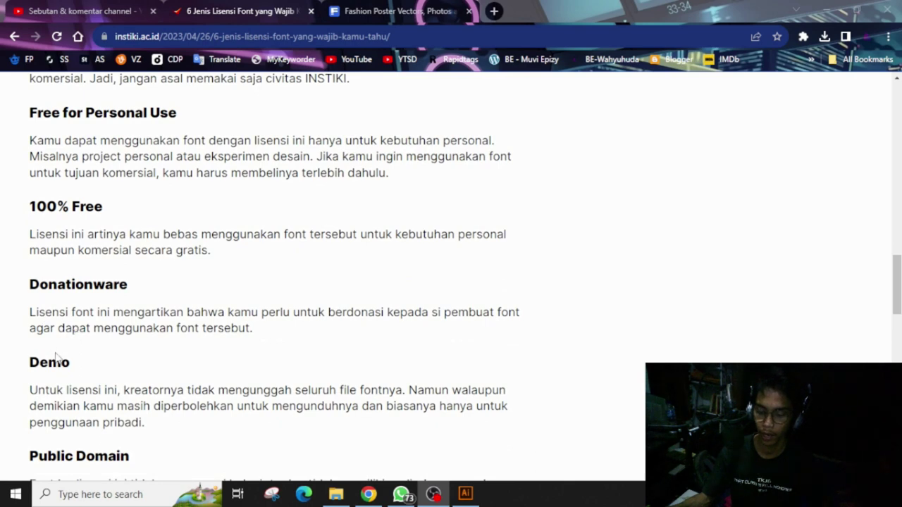
pyautogui.scroll(-2, 61, 363)
pyautogui.scroll(-1, 61, 363)
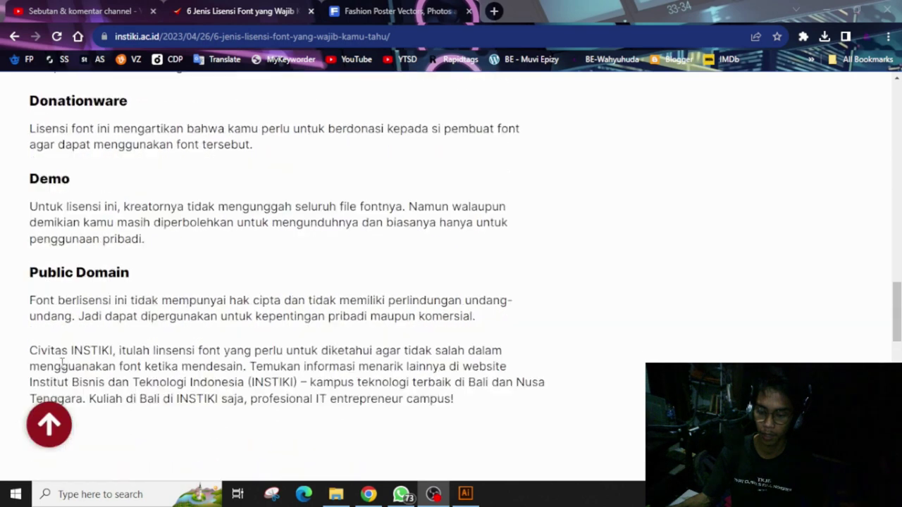
pyautogui.scroll(4, 62, 363)
pyautogui.scroll(1, 62, 363)
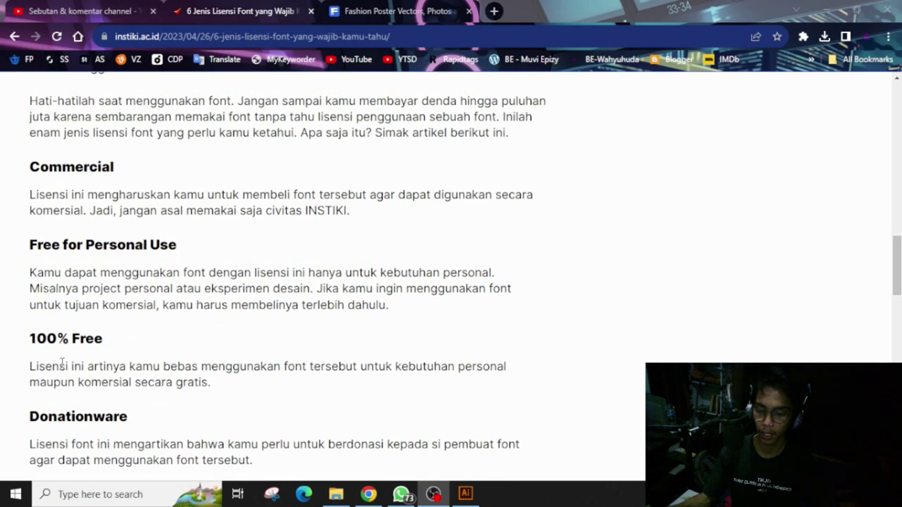
pyautogui.scroll(-1, 62, 363)
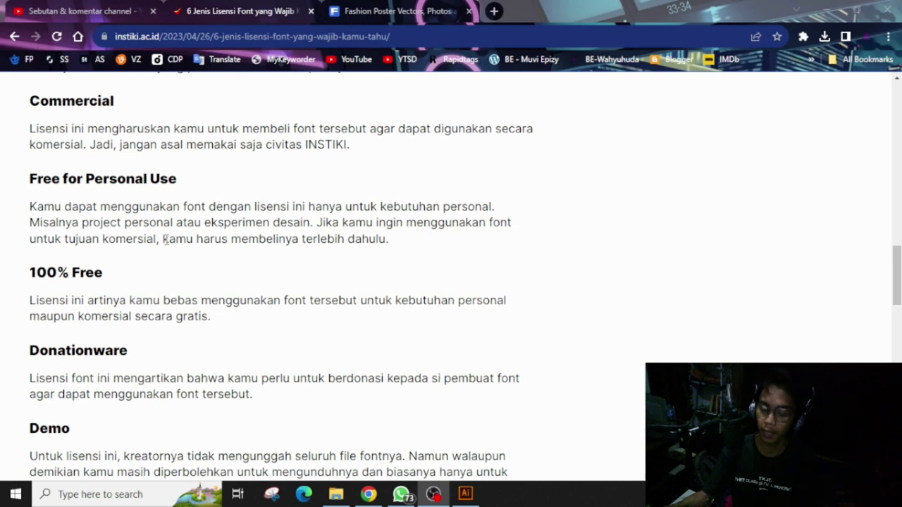
pyautogui.scroll(-1, 165, 240)
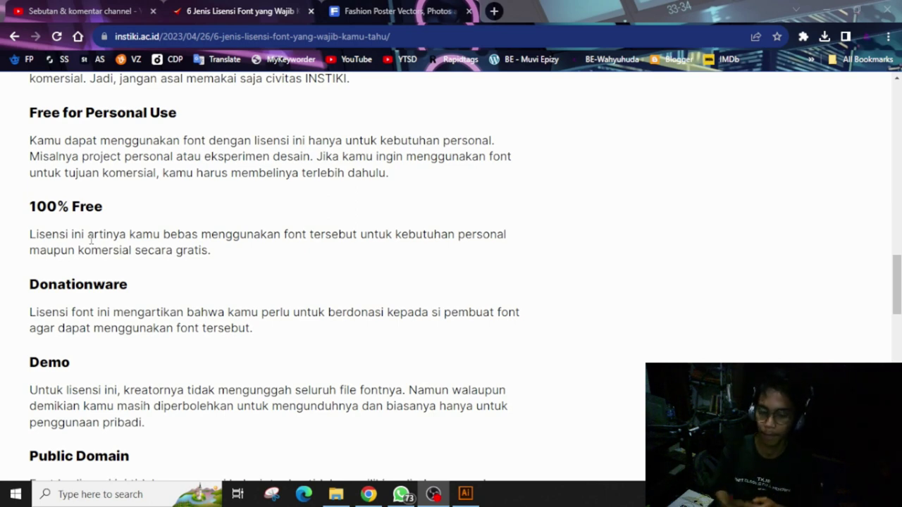
pyautogui.scroll(-1, 111, 305)
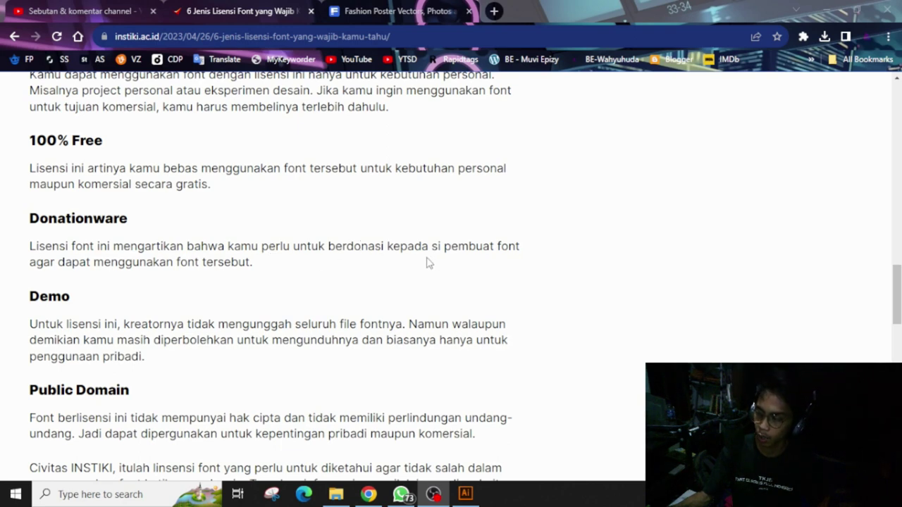
pyautogui.scroll(2, 99, 184)
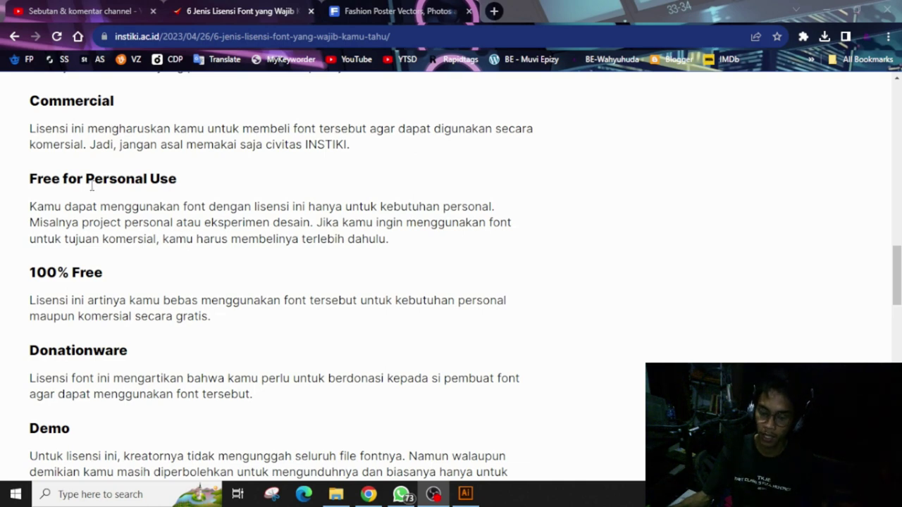
pyautogui.scroll(-1, 95, 192)
pyautogui.scroll(-1, 124, 301)
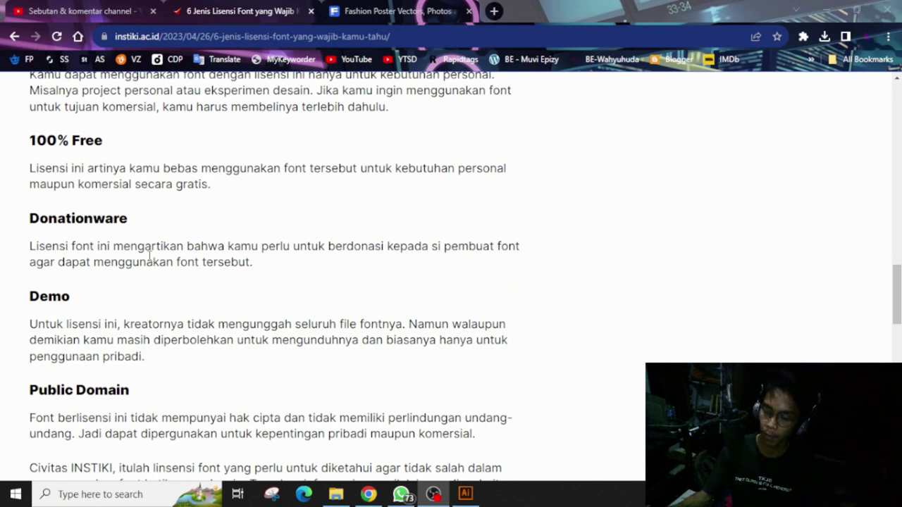
pyautogui.scroll(-1, 150, 255)
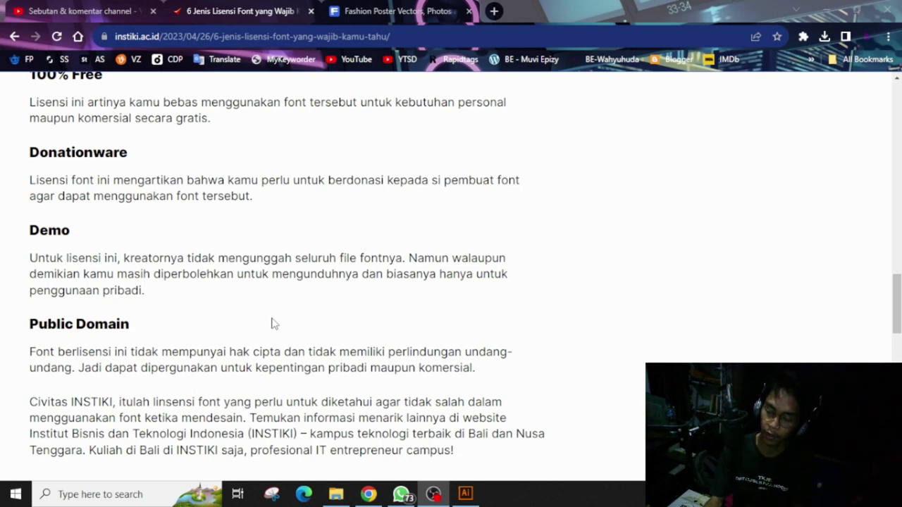
pyautogui.scroll(2, 278, 282)
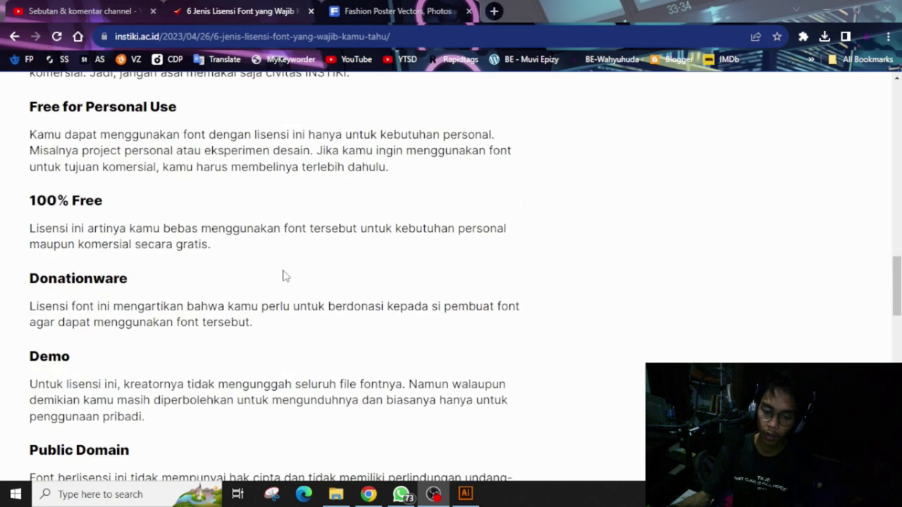
pyautogui.scroll(3, 285, 275)
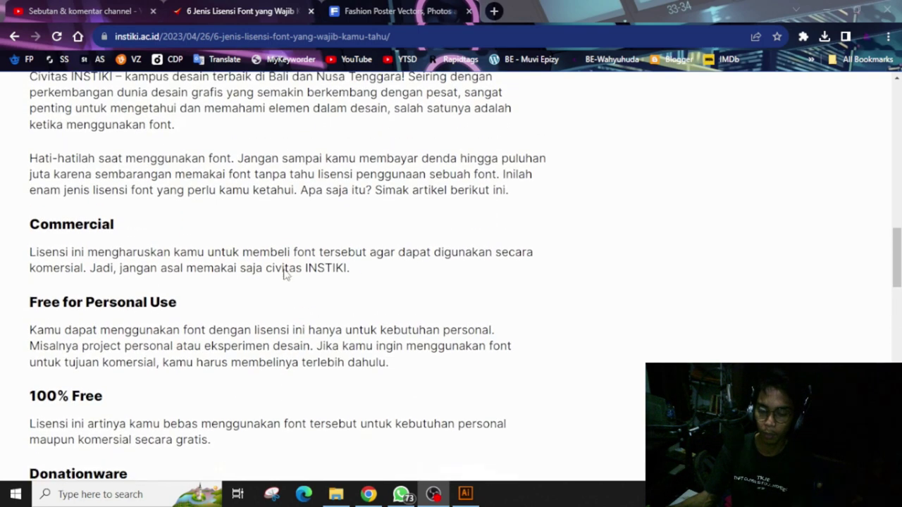
pyautogui.scroll(-2, 286, 275)
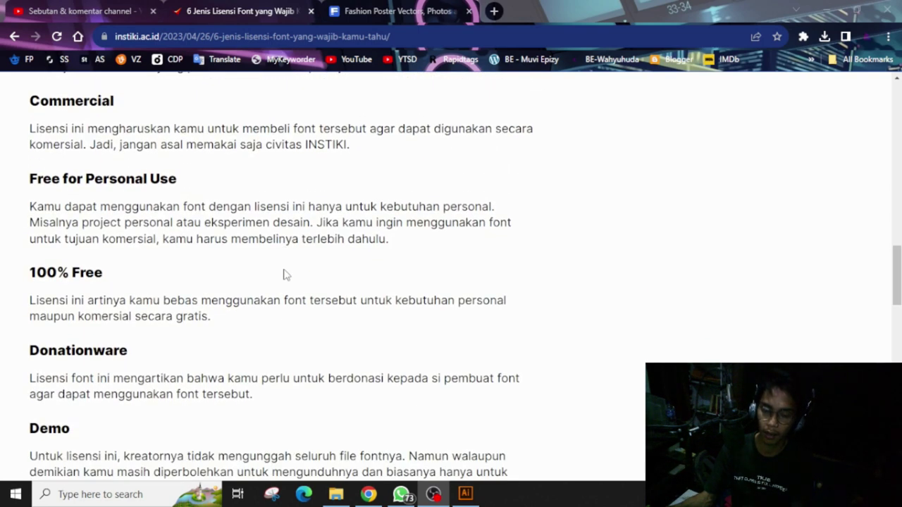
pyautogui.scroll(-1, 282, 276)
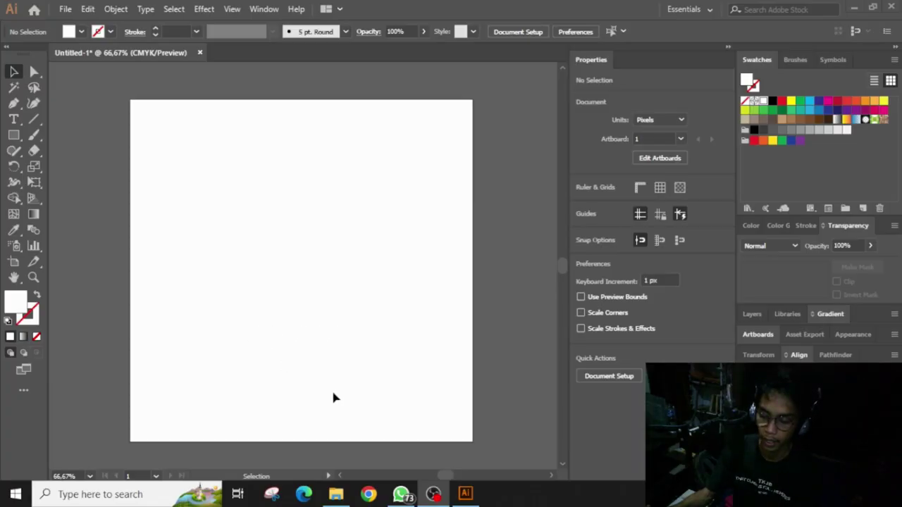
# Switch to File Explorer and preview the kimono-2138744_1280 photo from the Pictures folder
pyautogui.click(338, 495)
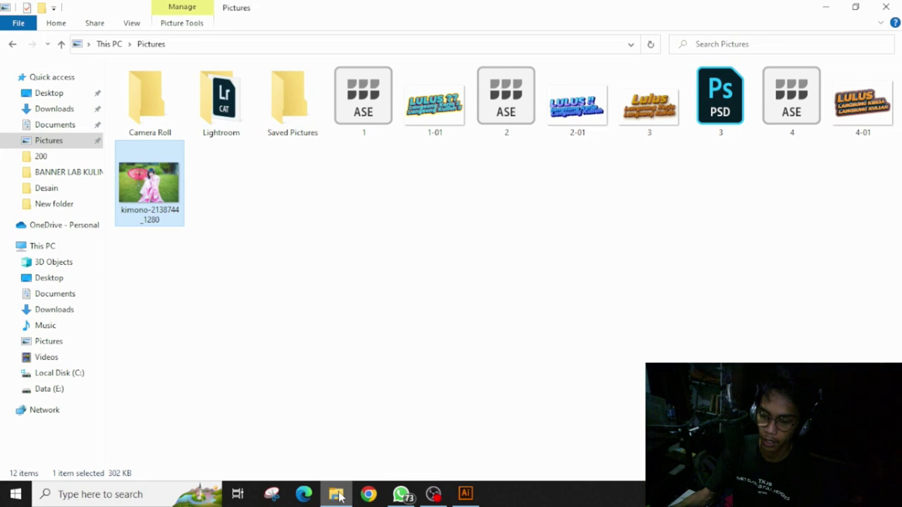
pyautogui.moveTo(156, 200); pyautogui.dragTo(293, 280)
pyautogui.press('Return')
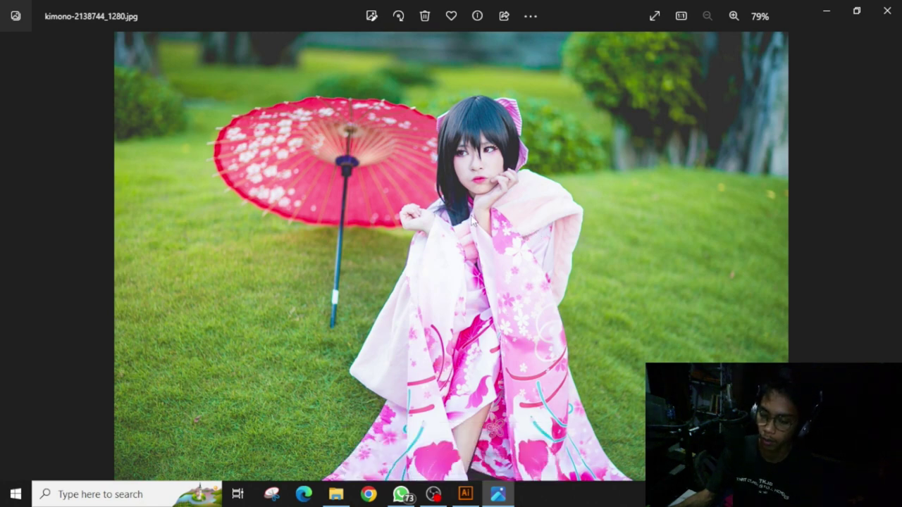
pyautogui.click(887, 10)
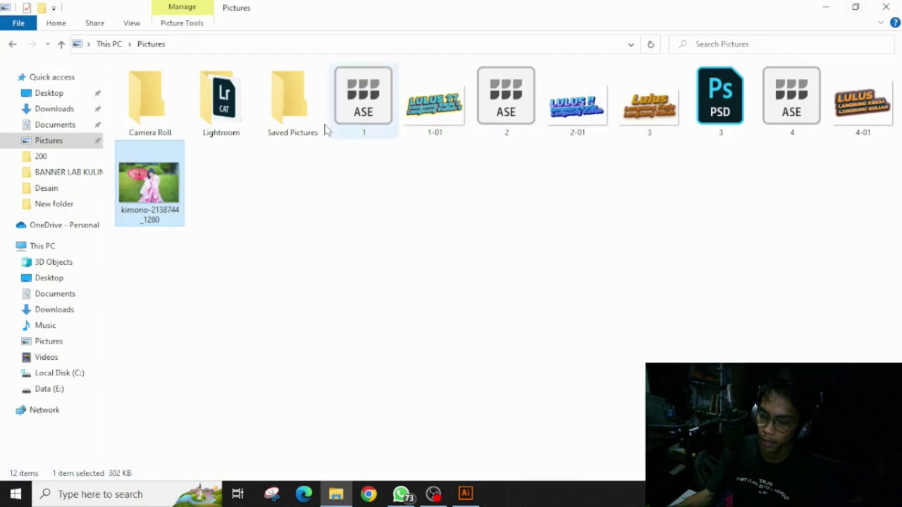
# Place the kimono-2138744_1280 photo in the Illustrator document and scale it to 500 px wide, aligned with the artboard's top edge
pyautogui.moveTo(155, 190); pyautogui.dragTo(331, 314)
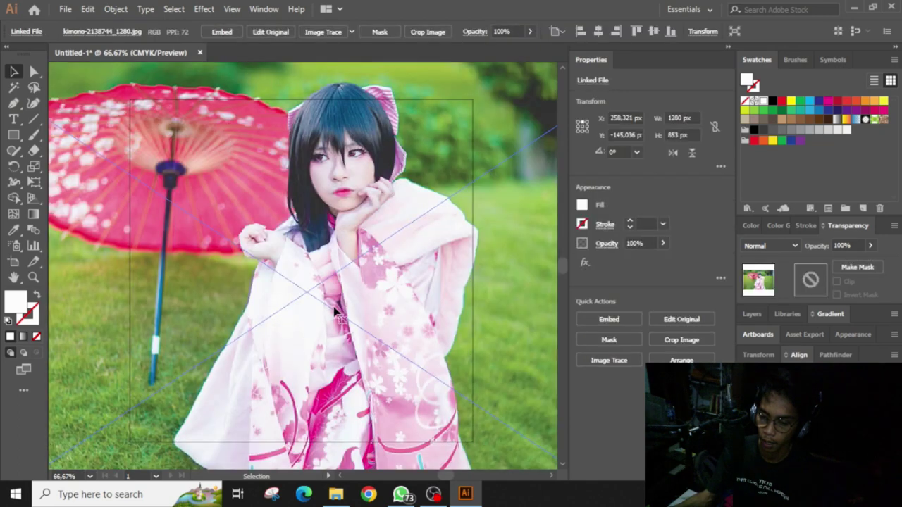
pyautogui.hotkey('ctrl', '-')
pyautogui.hotkey('ctrl', '-')
pyautogui.hotkey('ctrl', '-')
pyautogui.hscroll(1, 470, 398)
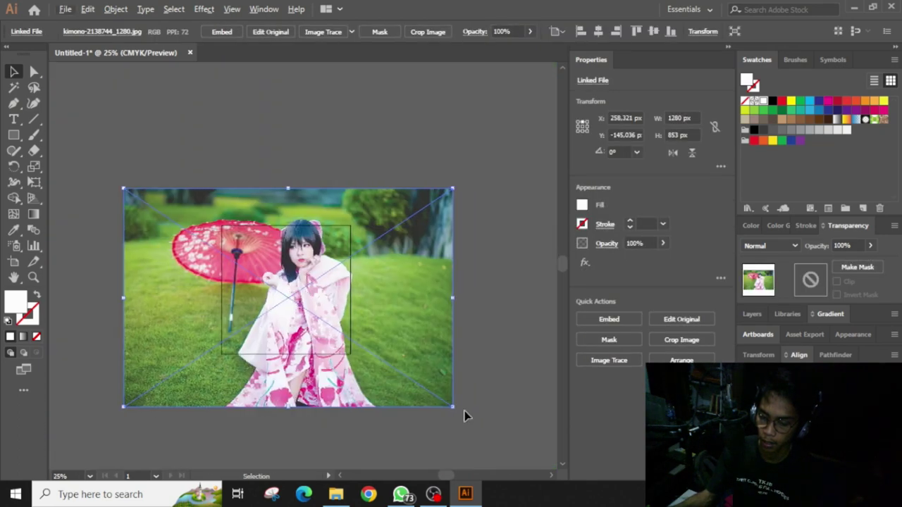
pyautogui.moveTo(454, 407); pyautogui.dragTo(356, 404)
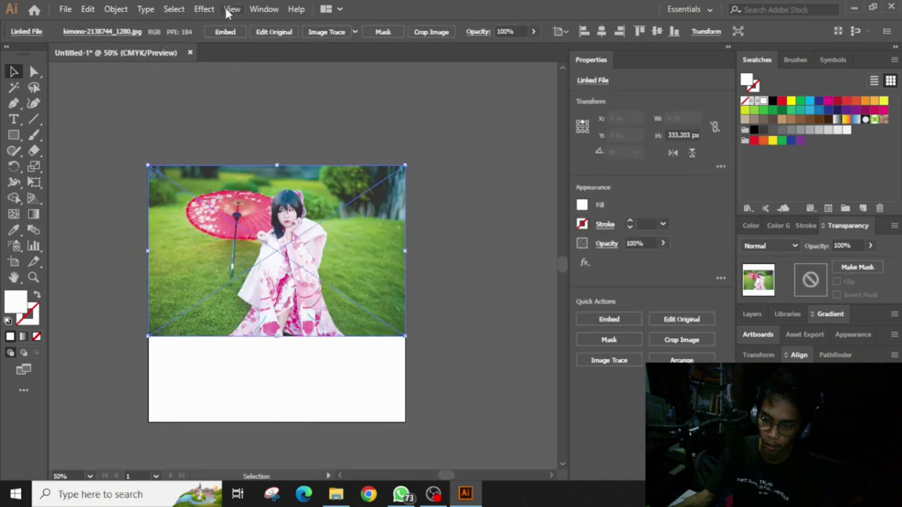
# Embed the placed kimono photo and convert its colors to grayscale
pyautogui.click(222, 31)
pyautogui.click(87, 8)
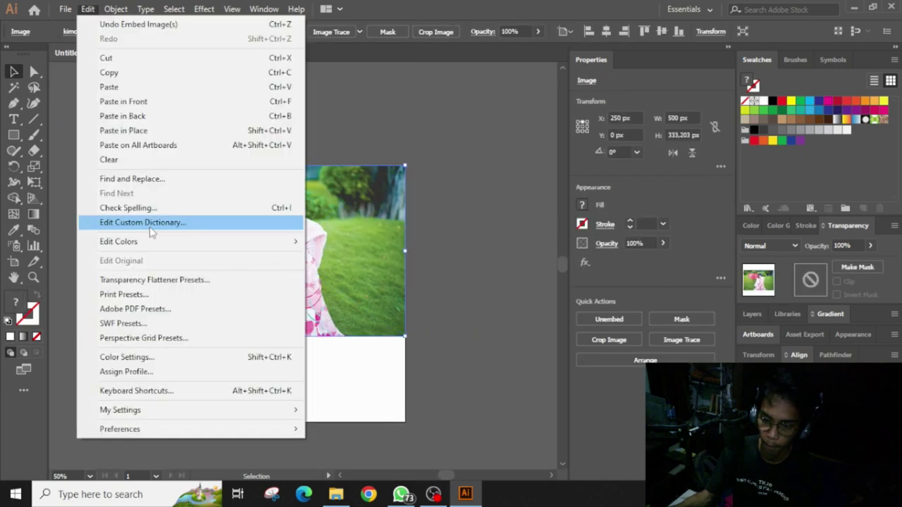
pyautogui.moveTo(151, 241)
pyautogui.click(342, 346)
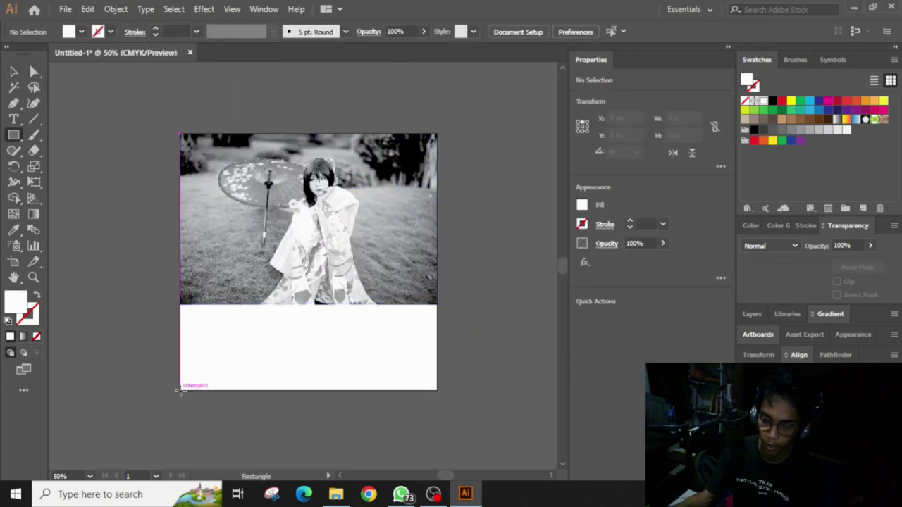
# Add a tan rectangle with rounded upper corners across the lower part of the artboard, overlapping the photo
pyautogui.click(397, 317)
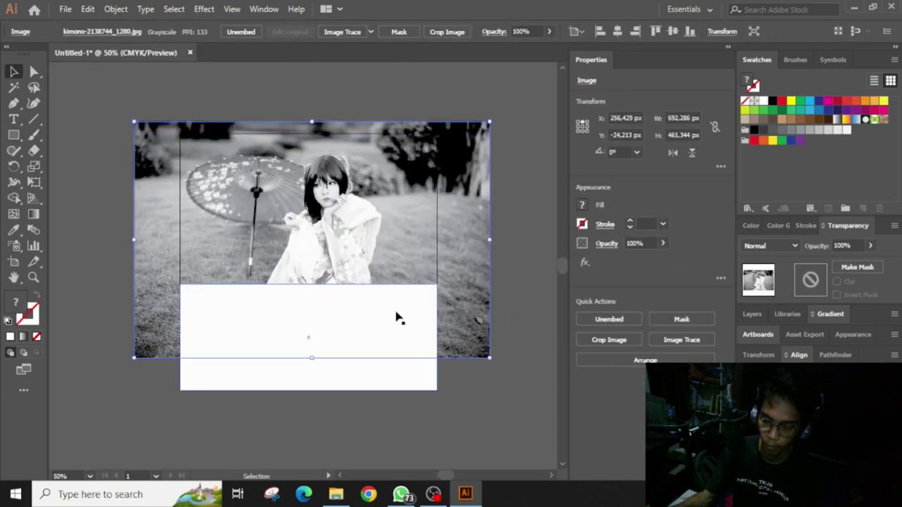
pyautogui.click(397, 317)
pyautogui.moveTo(189, 316); pyautogui.dragTo(215, 342)
pyautogui.click(781, 118)
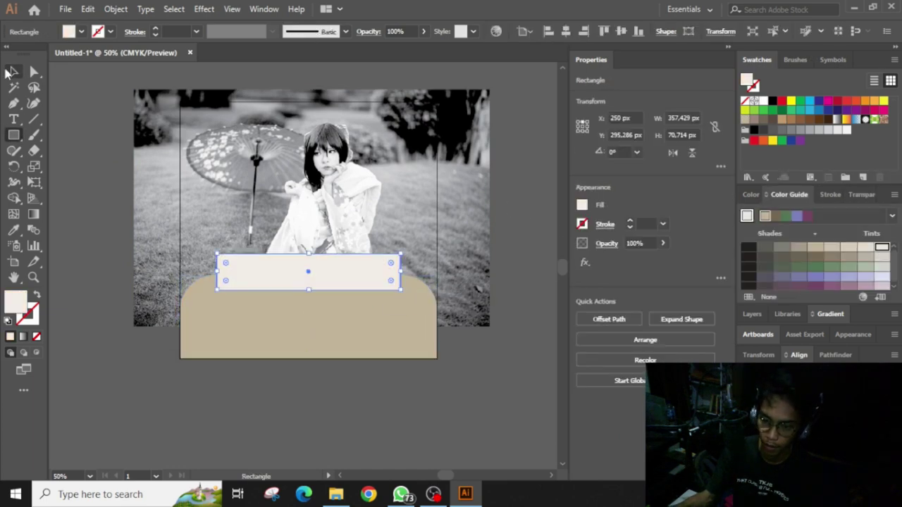
# Apply a Multiply drop shadow with 75% opacity, 7 px X and Y offsets and 5 px blur to the light rounded bar
pyautogui.click(510, 222)
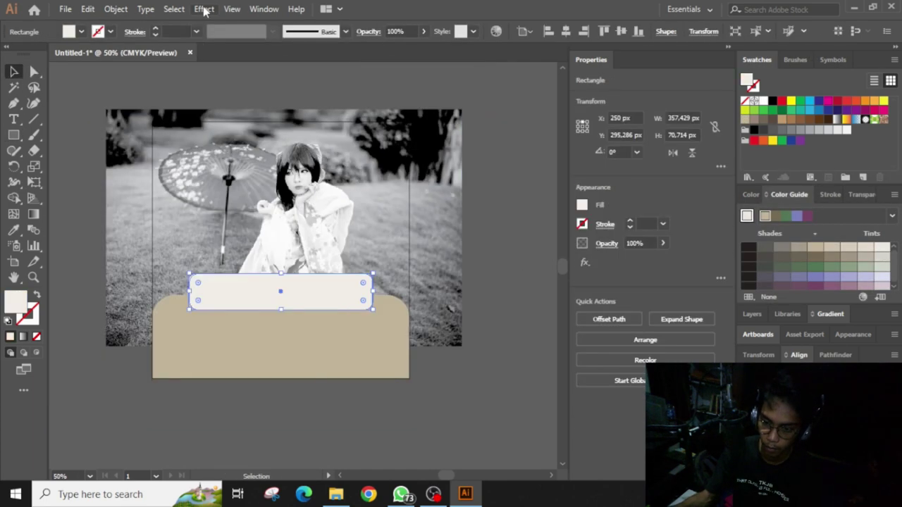
pyautogui.click(203, 8)
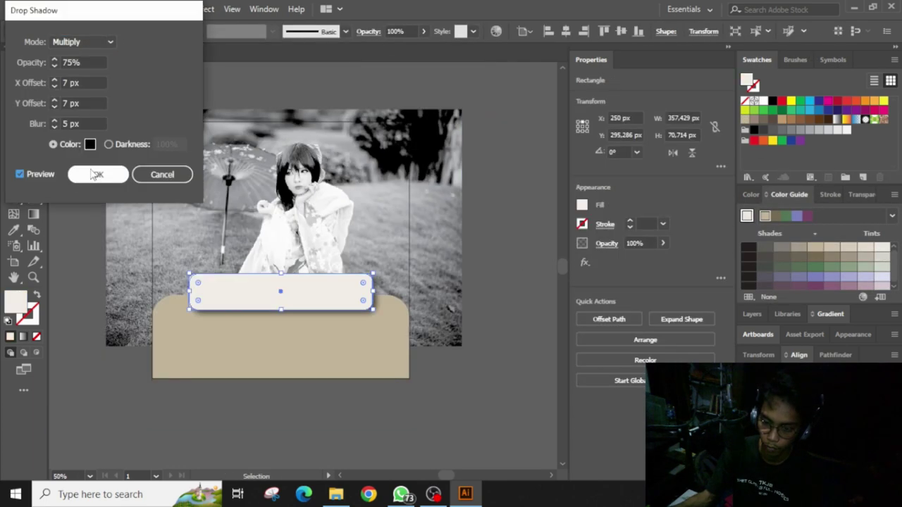
pyautogui.click(97, 174)
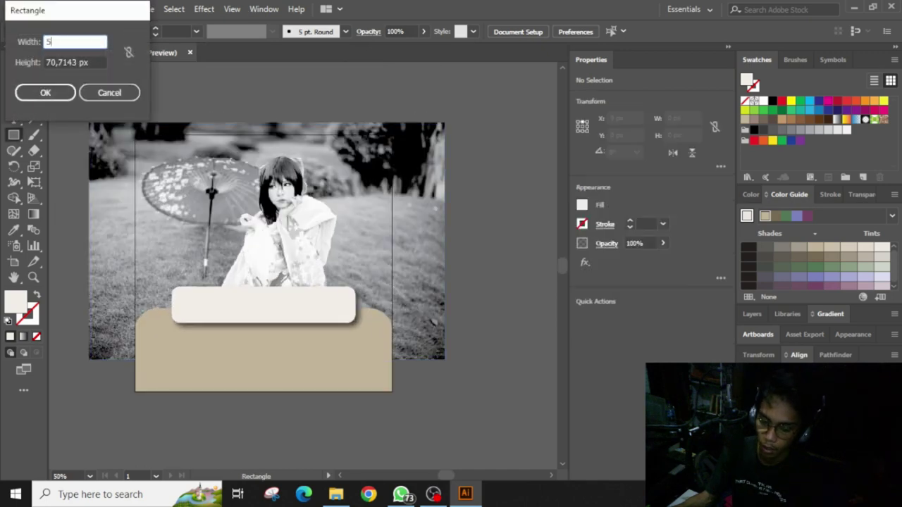
# Crop the grayscale photo to the square artboard area with a clipping mask
pyautogui.press('Escape')
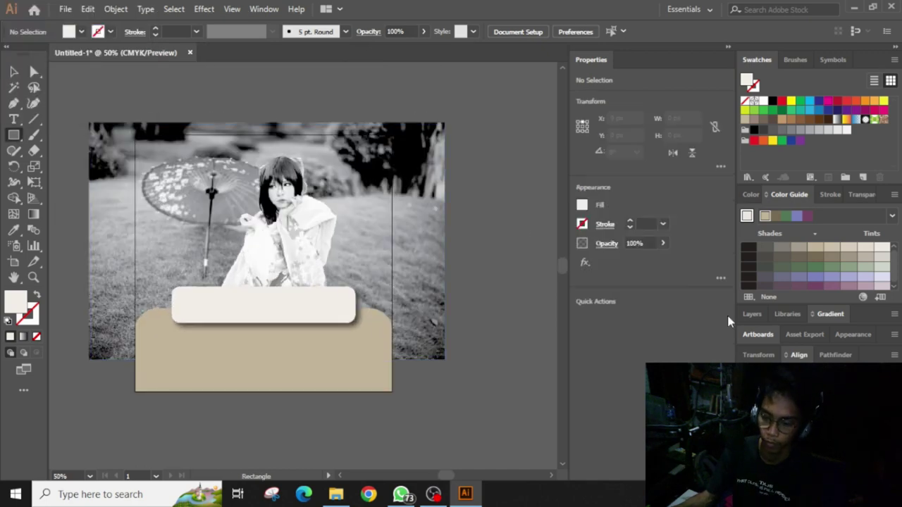
pyautogui.press('v')
pyautogui.click(205, 181)
pyautogui.keyDown('shift'); pyautogui.click(392, 239); pyautogui.keyUp('shift')
pyautogui.hotkey('ctrl', '7')
pyautogui.click(483, 256)
pyautogui.scroll(-1, 499, 218)
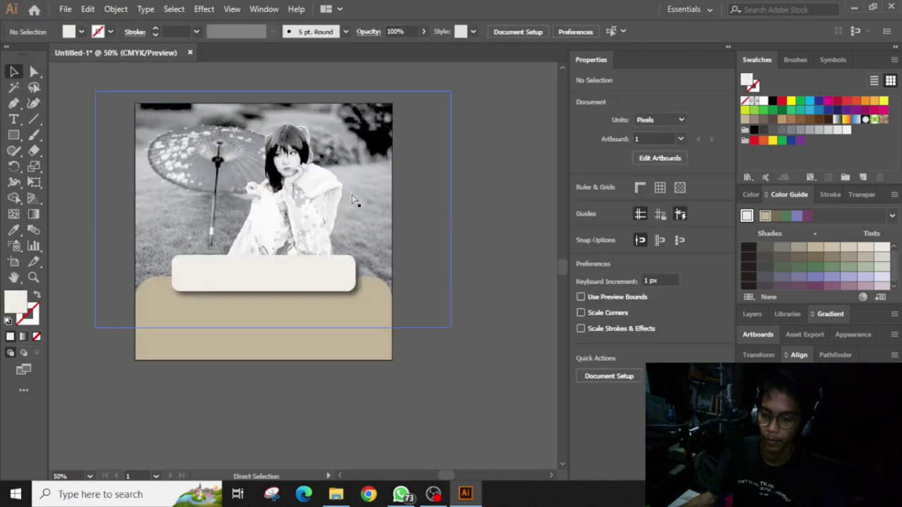
pyautogui.scroll(1, 268, 326)
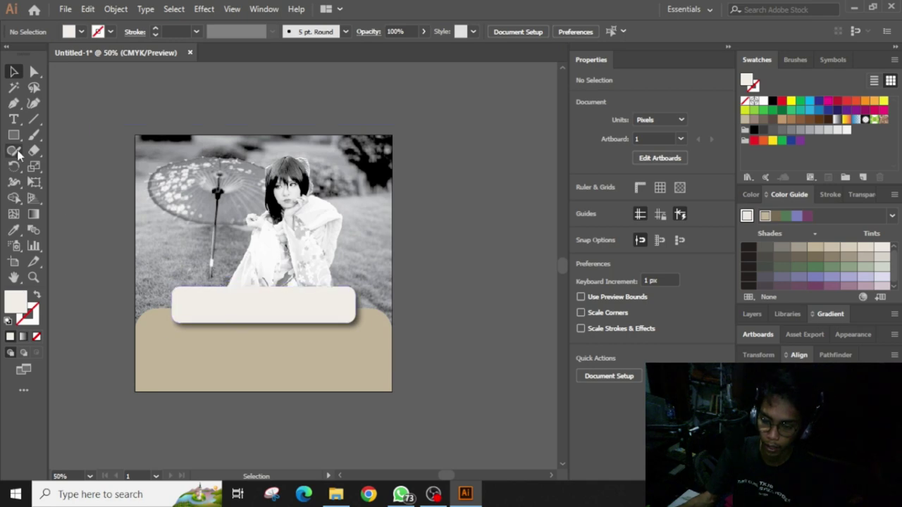
# Add the text "ASIAN FASHION" on the light rounded bar
pyautogui.click(13, 119)
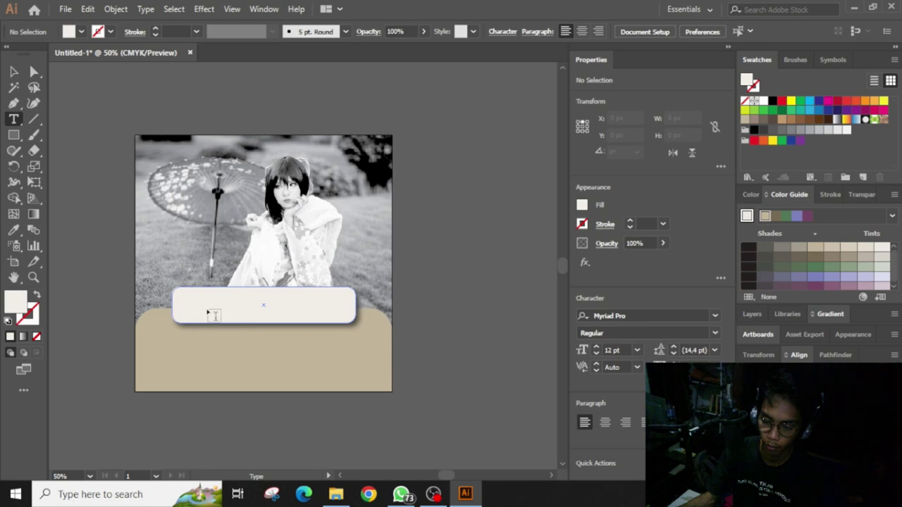
pyautogui.scroll(1, 203, 312)
pyautogui.scroll(1, 211, 312)
pyautogui.click(211, 313)
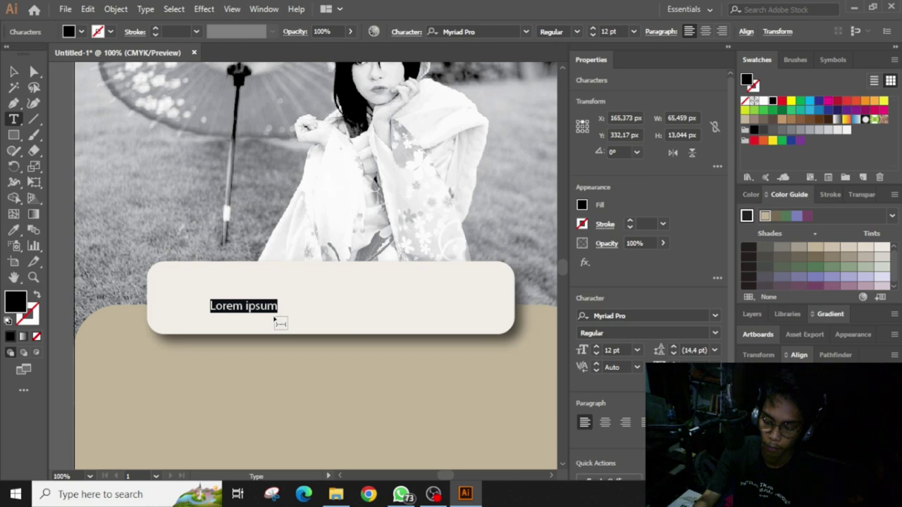
pyautogui.write('ASIA')
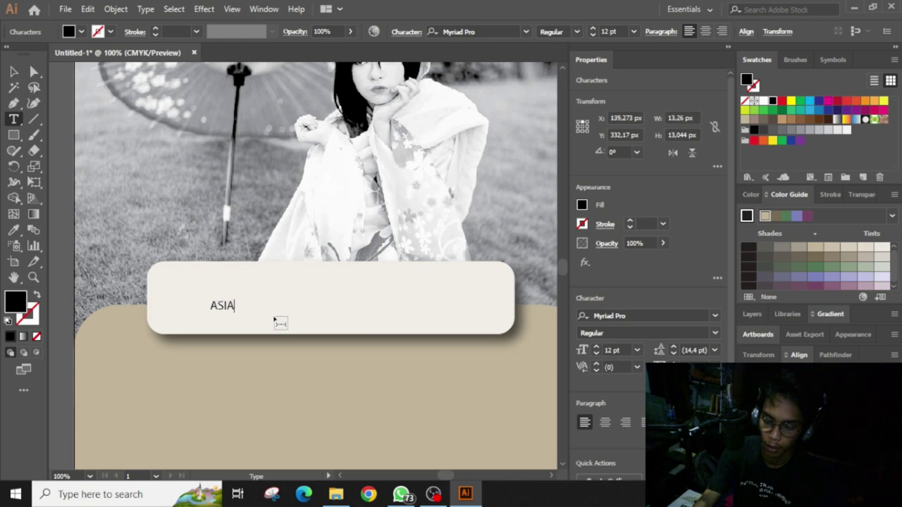
pyautogui.write('N FASHION')
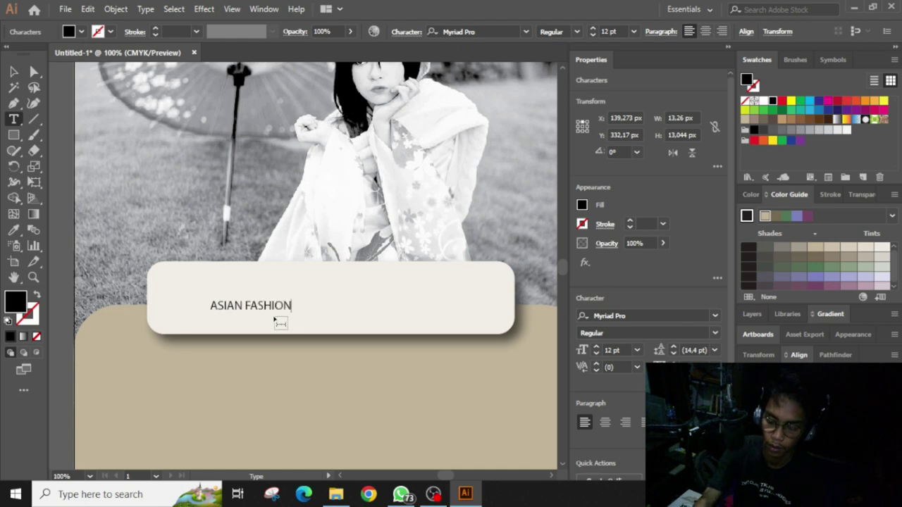
# Enlarge the ASIAN FASHION text to about 28 pt on the light bar and set its font to Montserrat Black
pyautogui.press('Escape')
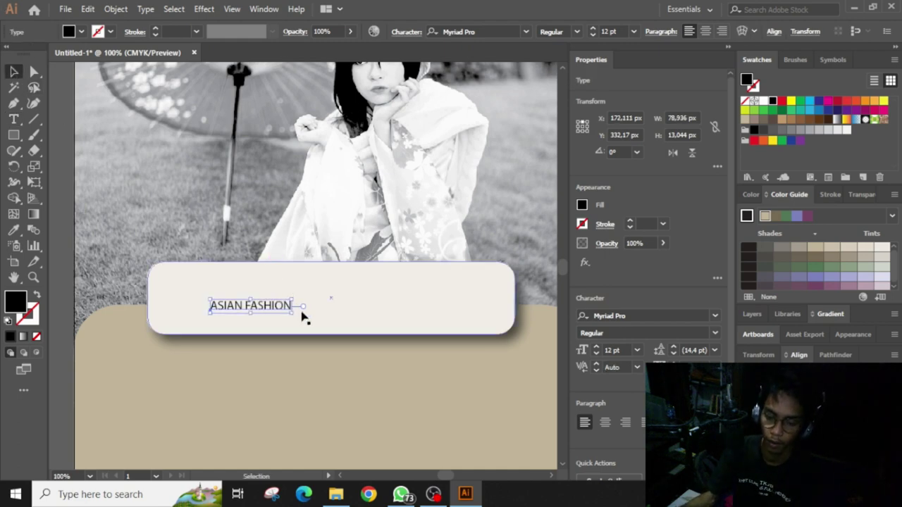
pyautogui.moveTo(293, 312); pyautogui.dragTo(399, 297)
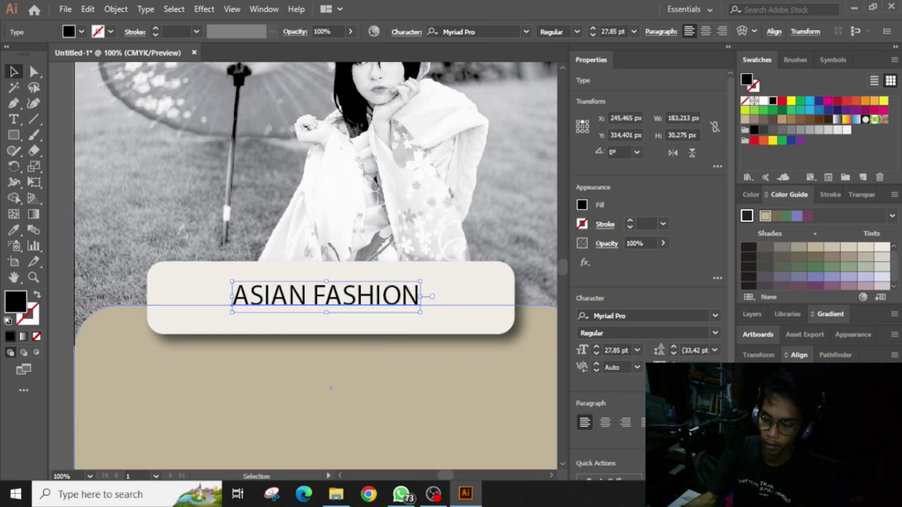
pyautogui.click(491, 32)
pyautogui.write('mo')
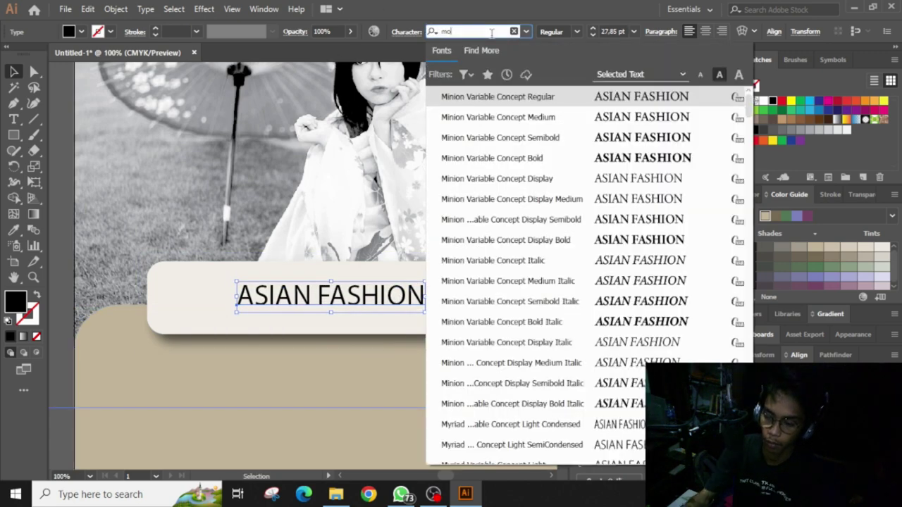
pyautogui.write('nt')
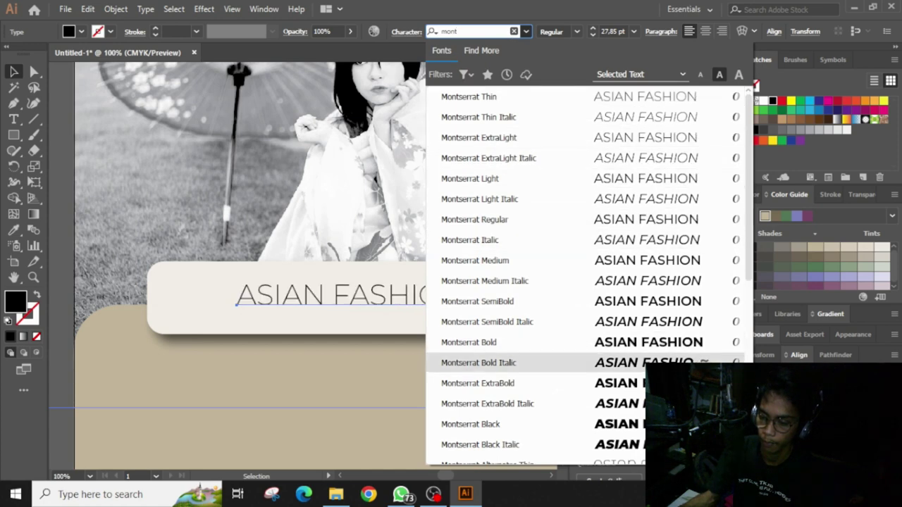
pyautogui.click(535, 424)
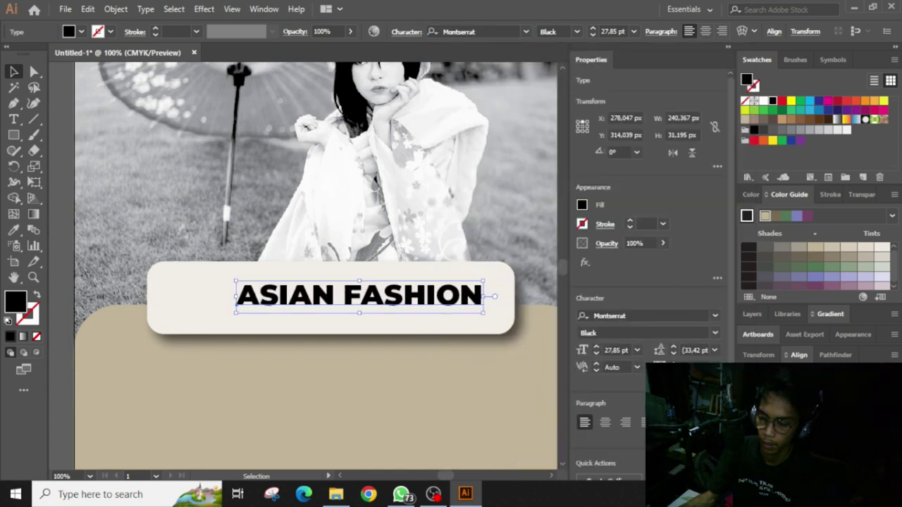
# Scale the title up to about 35 pt, centred horizontally on the artboard, and fill it with the tan swatch
pyautogui.moveTo(483, 319)
pyautogui.mouseDown()
pyautogui.moveTo(455, 319)
pyautogui.moveTo(485, 326)
pyautogui.mouseUp()
pyautogui.scroll(-1, 482, 328)
pyautogui.hscroll(4, 480, 325)
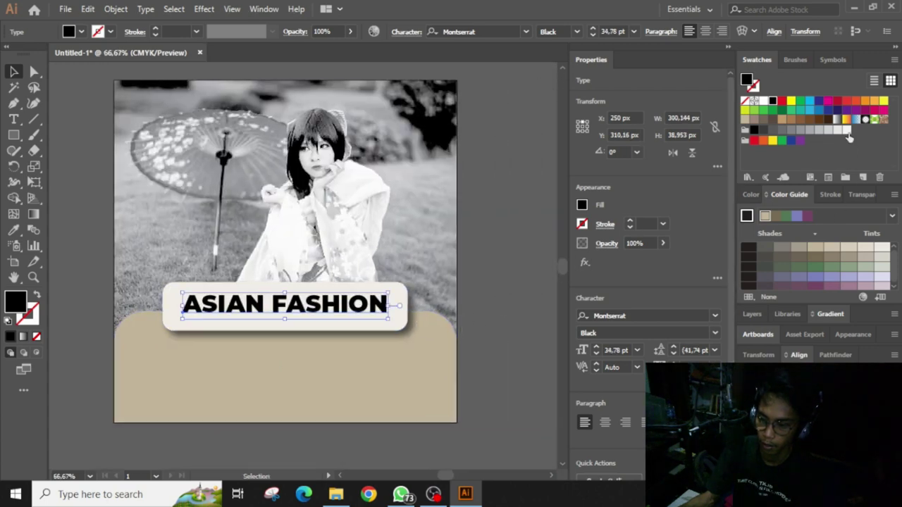
pyautogui.click(846, 130)
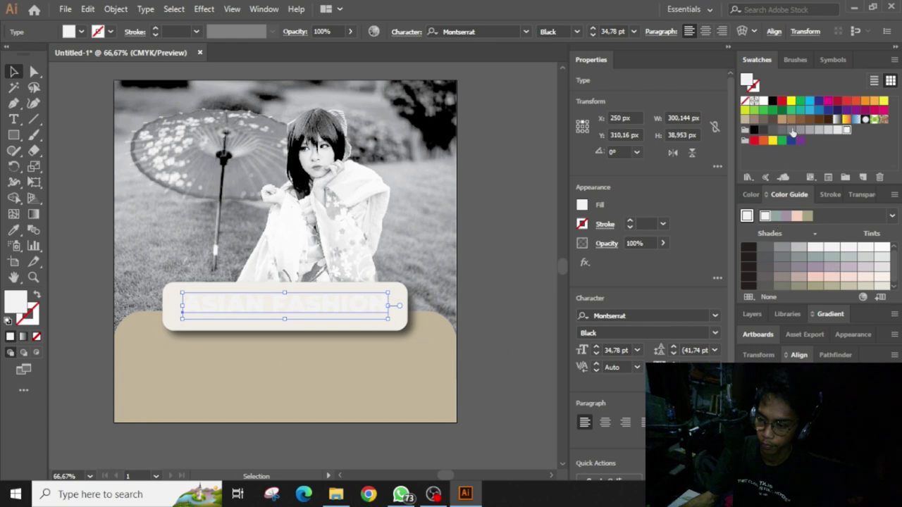
pyautogui.click(748, 120)
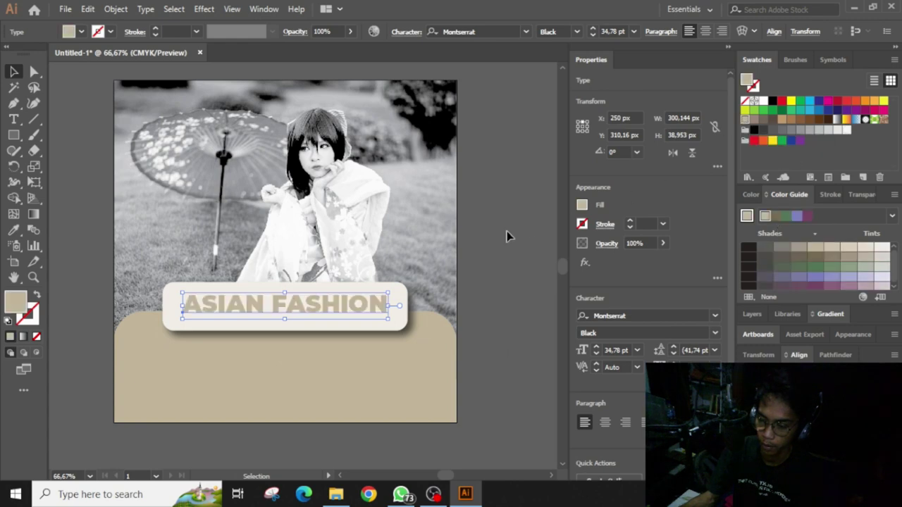
# Widen the title's letter spacing to a text width of about 318 px and re-centre it on the light bar
pyautogui.scroll(-1, 308, 296)
pyautogui.scroll(3, 308, 296)
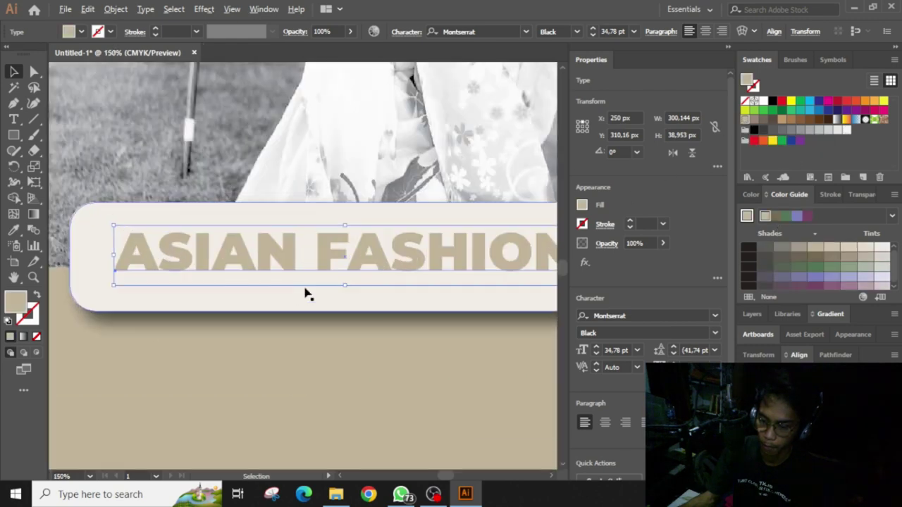
pyautogui.hotkey('alt', 'Right')
pyautogui.hotkey('alt', 'Right')
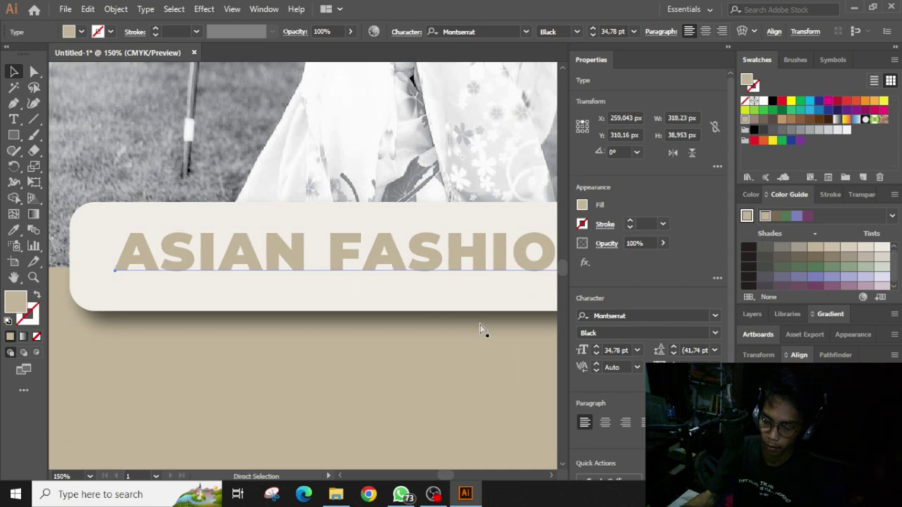
pyautogui.hscroll(1, 479, 329)
pyautogui.scroll(-2, 497, 315)
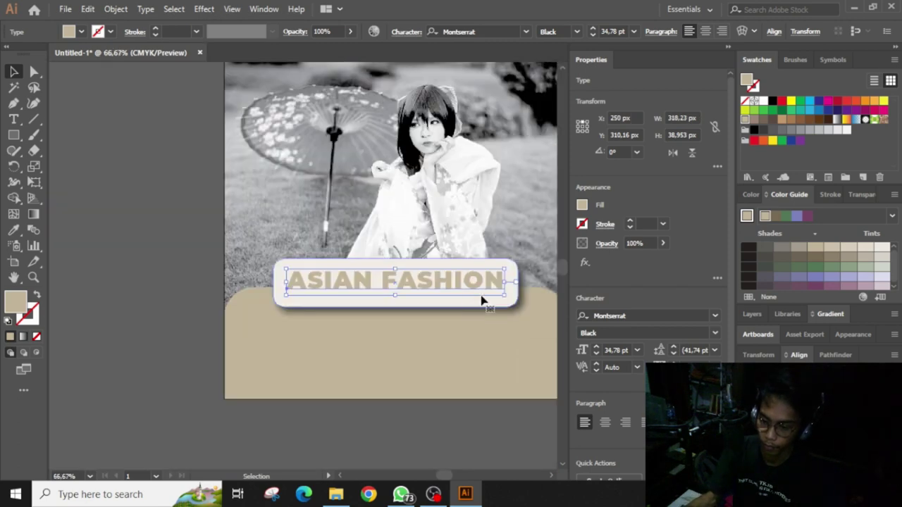
pyautogui.scroll(1, 476, 299)
pyautogui.hotkey('ctrl', ';')
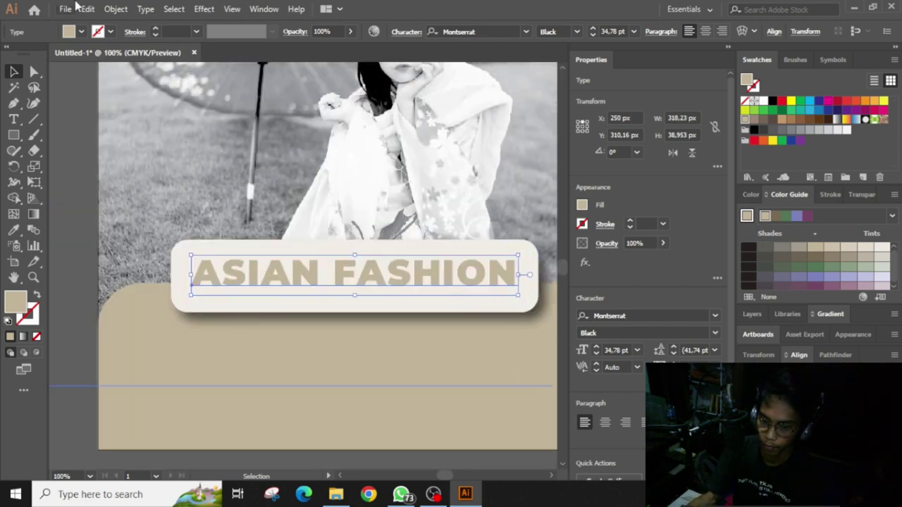
pyautogui.click(113, 8)
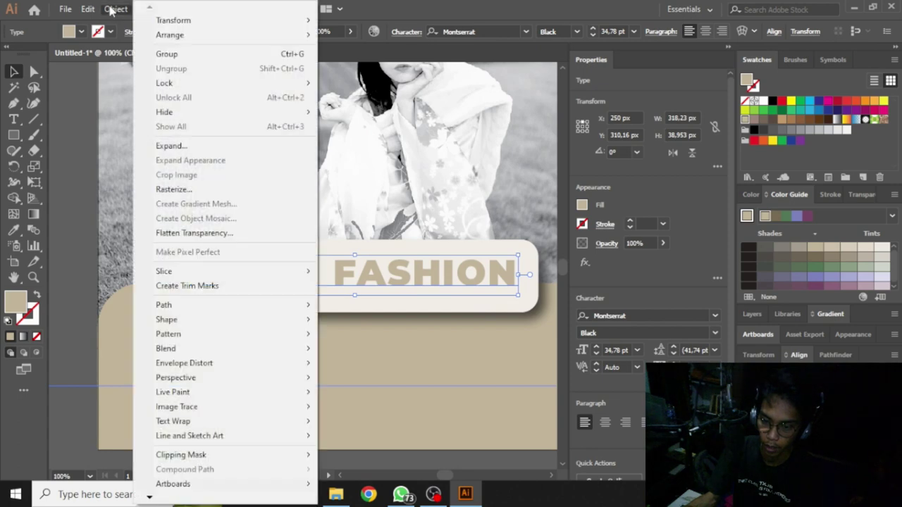
pyautogui.click(66, 115)
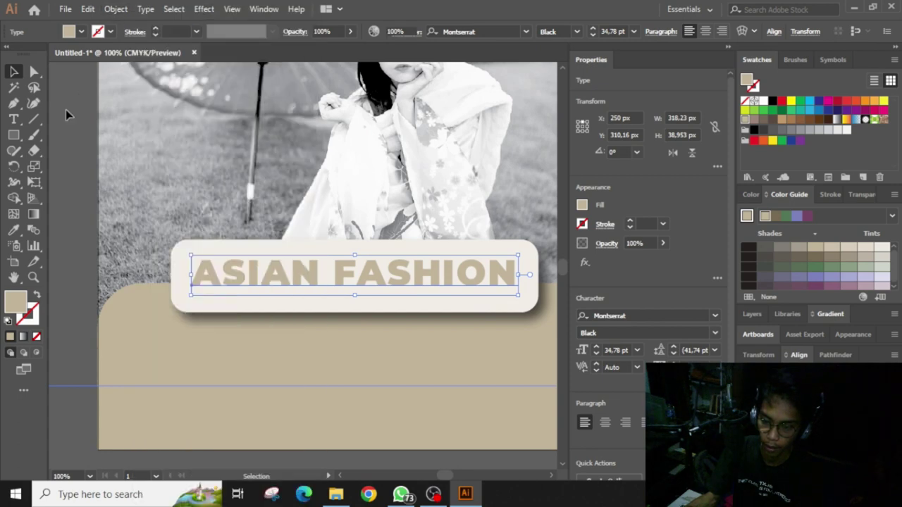
# Duplicate the title straight down onto the tan area below the light bar
pyautogui.hscroll(2, 376, 280)
pyautogui.moveTo(354, 279); pyautogui.dragTo(357, 359)
pyautogui.hotkey('ctrl', '-')
pyautogui.scroll(-1, 357, 332)
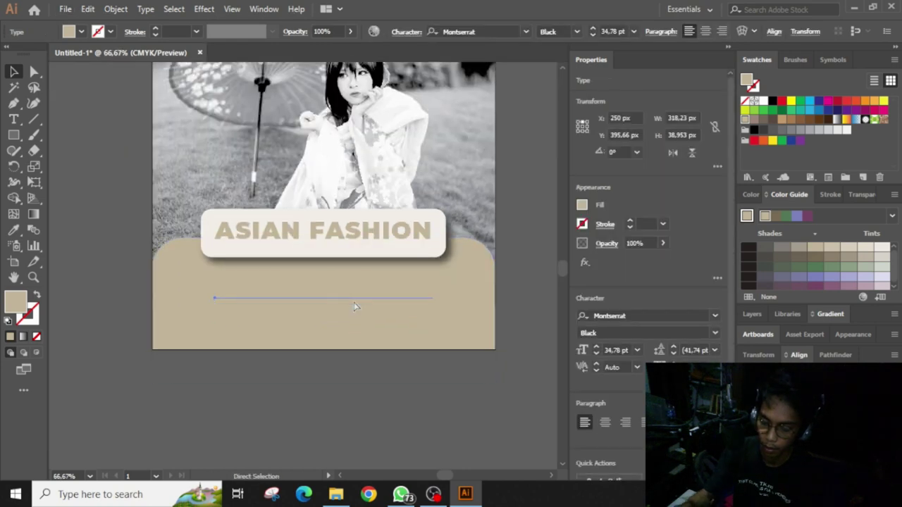
pyautogui.doubleClick(357, 296)
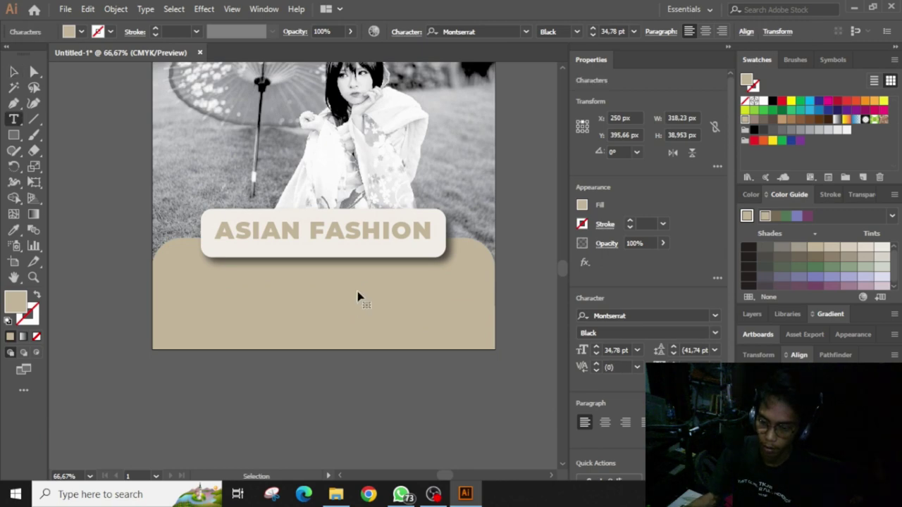
pyautogui.hotkey('ctrl', 'a')
pyautogui.press('Escape')
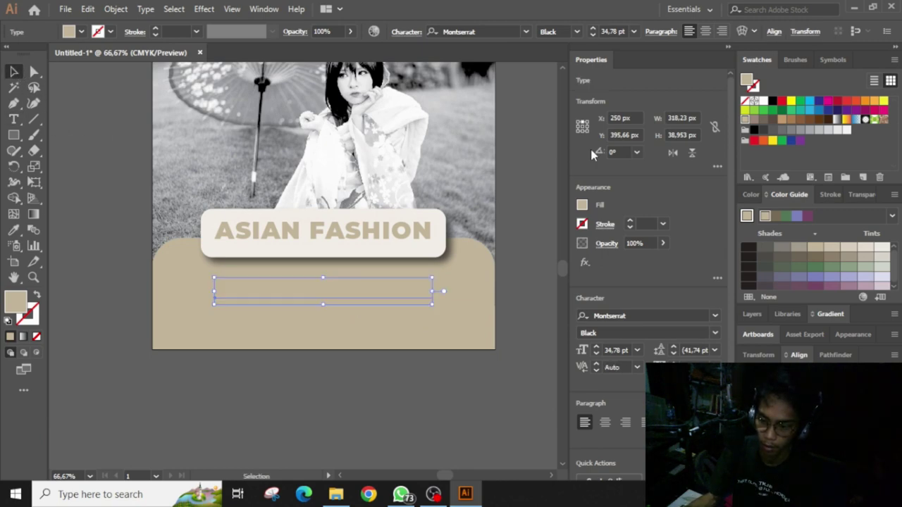
# Fill the duplicated title with white and move it up closer to the light bar
pyautogui.click(763, 102)
pyautogui.moveTo(403, 296); pyautogui.dragTo(405, 285)
# Replace the white copy's wording with "FASHION DESCRIPTION" and centre it horizontally on the artboard
pyautogui.doubleClick(404, 285)
pyautogui.hotkey('ctrl', 'a')
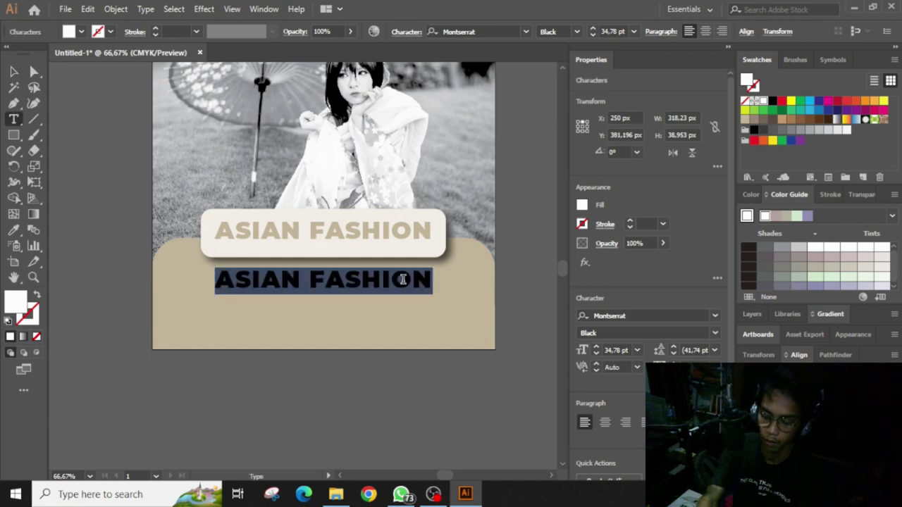
pyautogui.write('FASHO')
pyautogui.press('BackSpace')
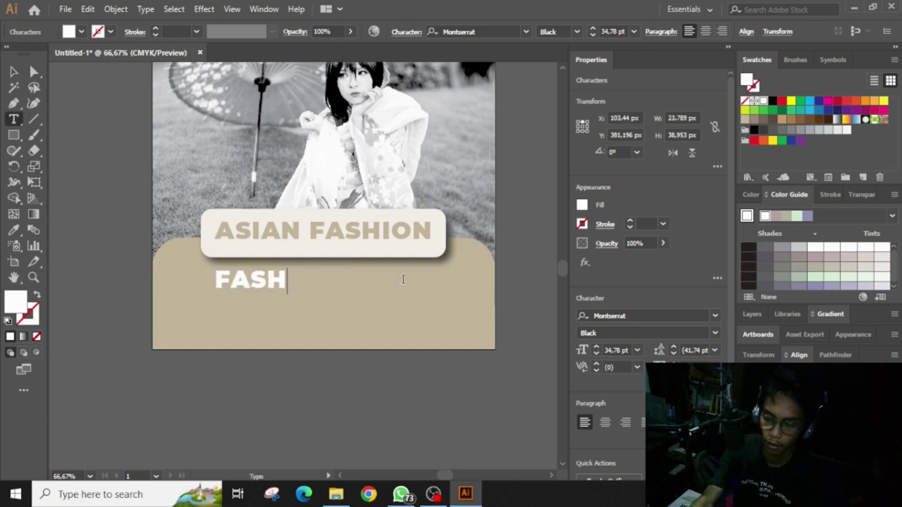
pyautogui.write('ION DE')
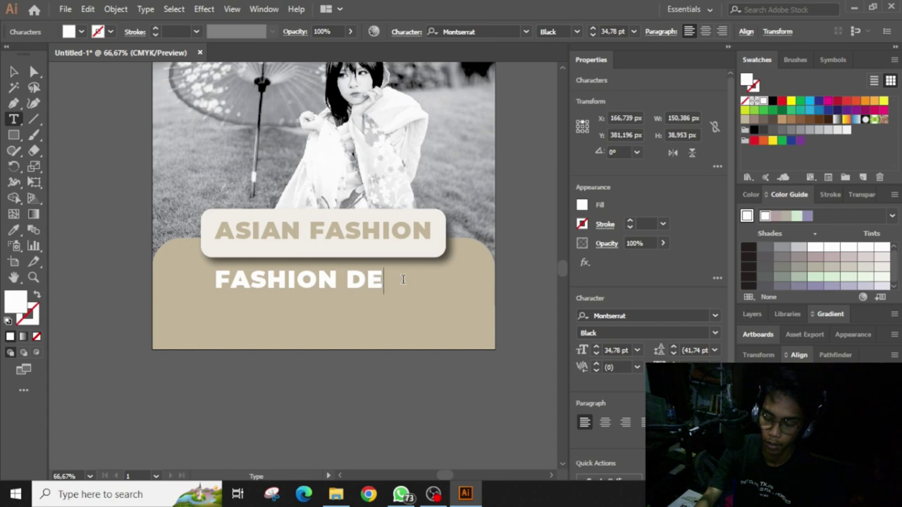
pyautogui.write('SCRIP')
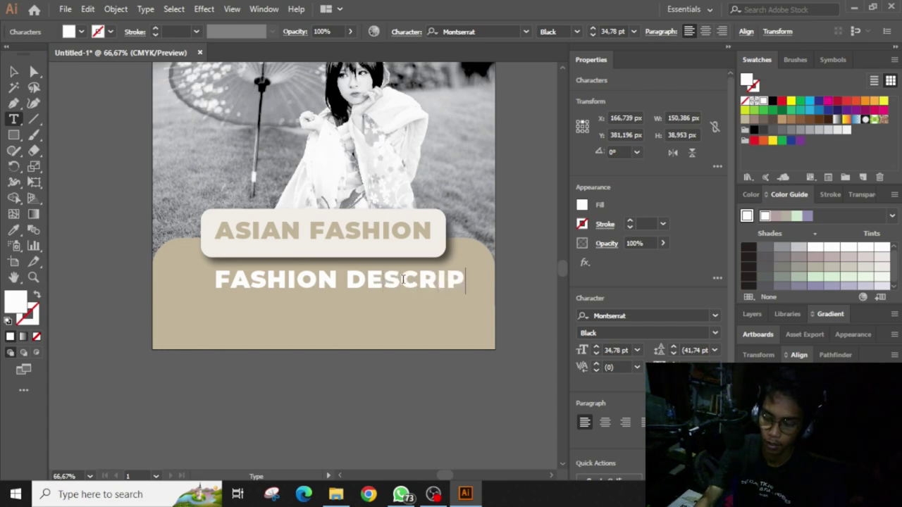
pyautogui.write('TION')
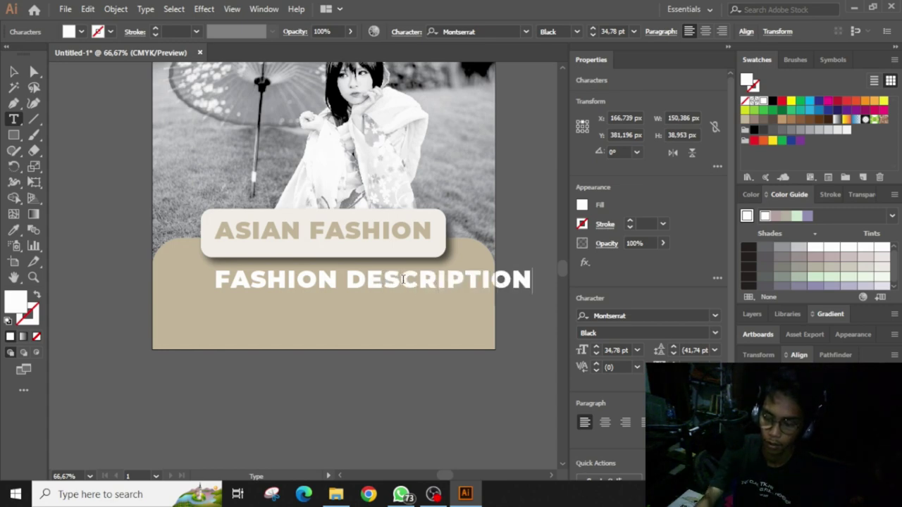
pyautogui.press('Escape')
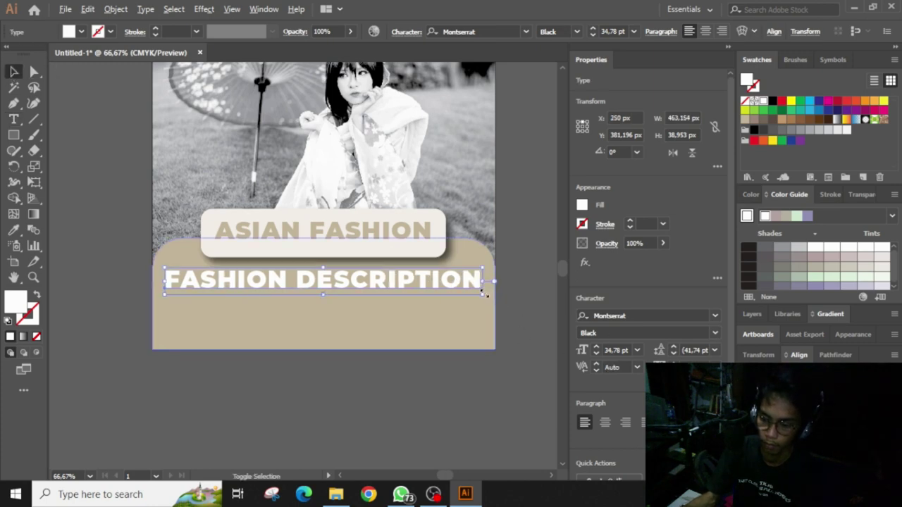
# Shrink the FASHION DESCRIPTION text to about 20 pt, keeping it centred on the tan area
pyautogui.moveTo(482, 293); pyautogui.dragTo(418, 352)
pyautogui.scroll(-1, 362, 299)
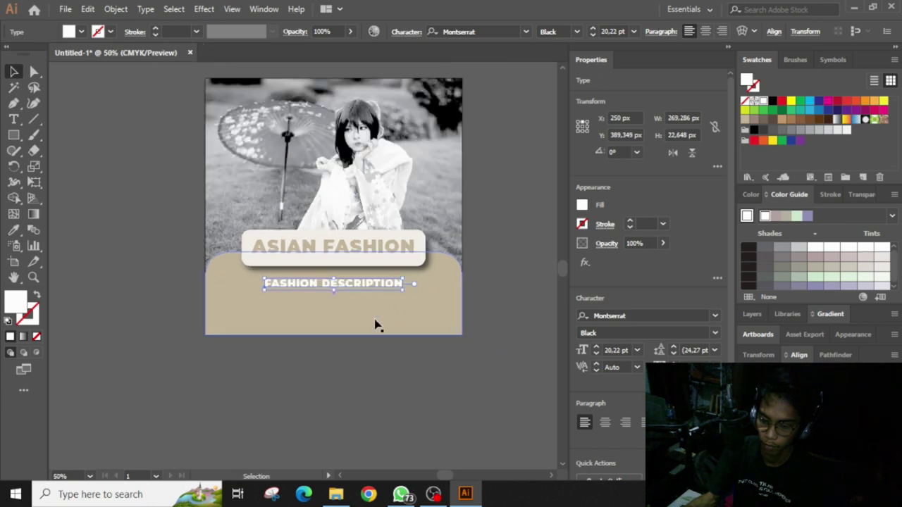
pyautogui.scroll(2, 374, 324)
pyautogui.scroll(-2, 374, 324)
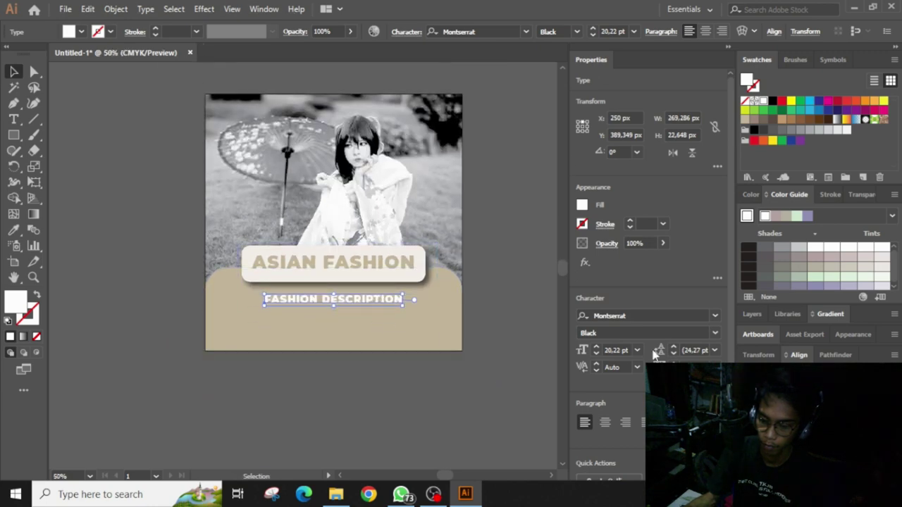
pyautogui.click(514, 300)
pyautogui.scroll(3, 500, 314)
pyautogui.scroll(-2, 499, 317)
# Change the case of the white subtitle to read "Fashion Description" and re-centre it below the light bar
pyautogui.click(384, 317)
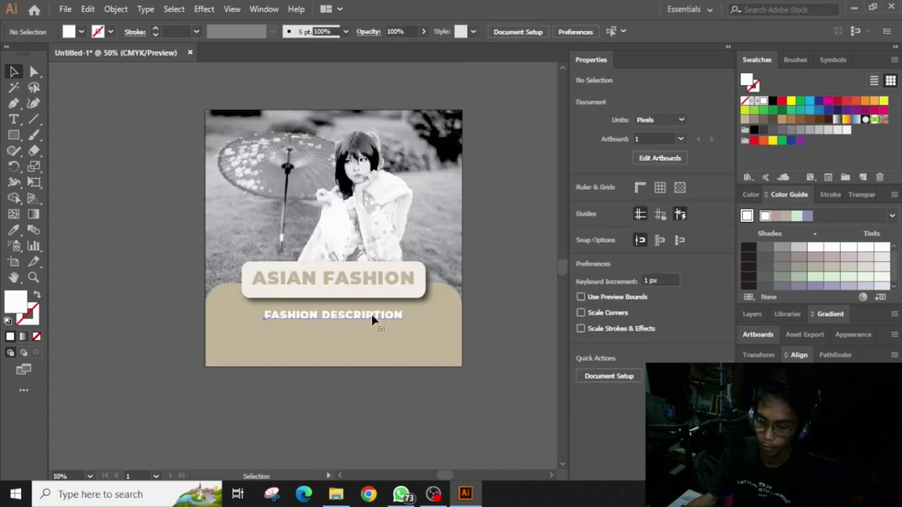
pyautogui.click(148, 11)
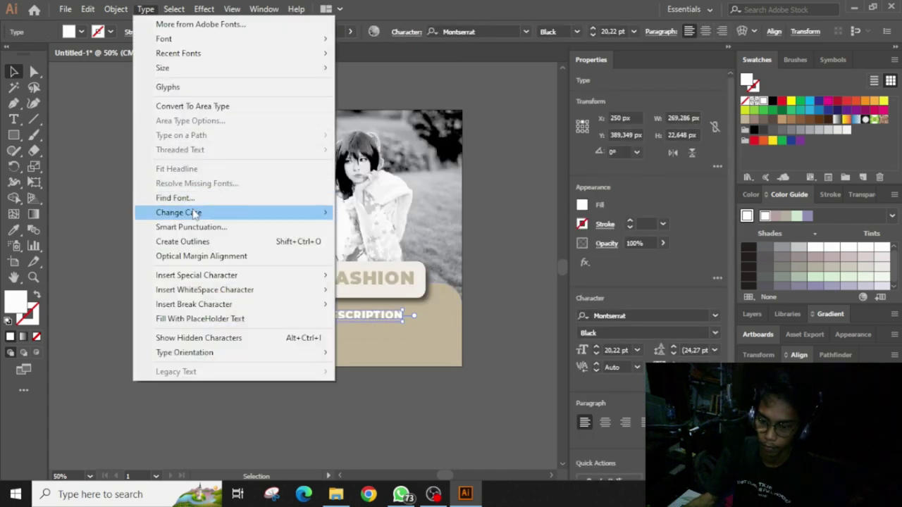
pyautogui.moveTo(193, 212)
pyautogui.click(372, 241)
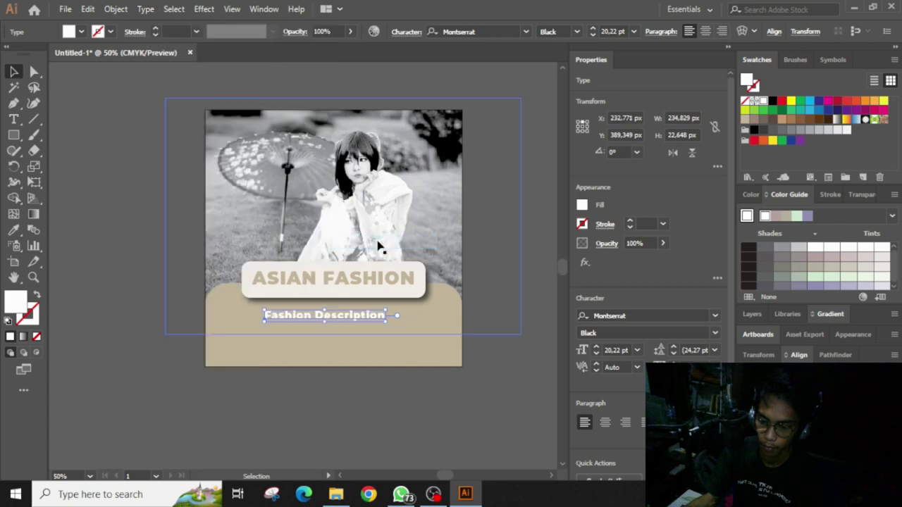
pyautogui.click(511, 299)
pyautogui.scroll(1, 274, 326)
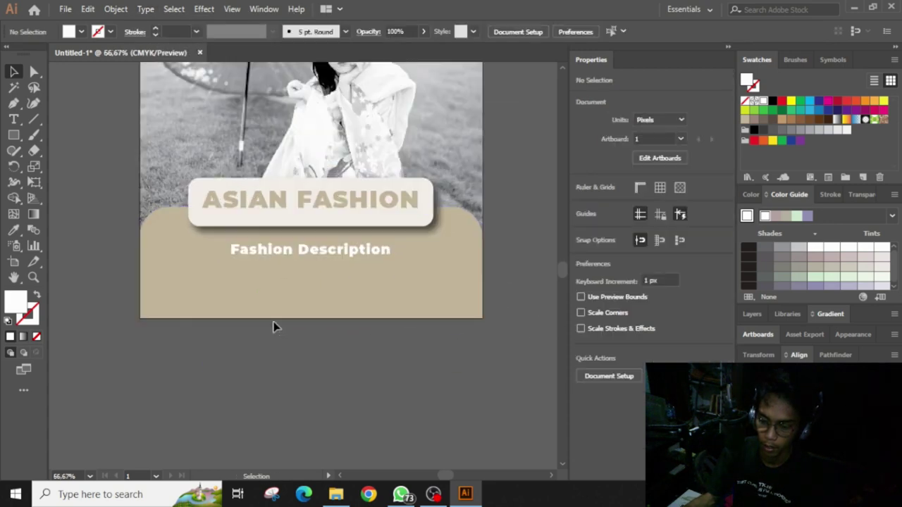
pyautogui.click(299, 254)
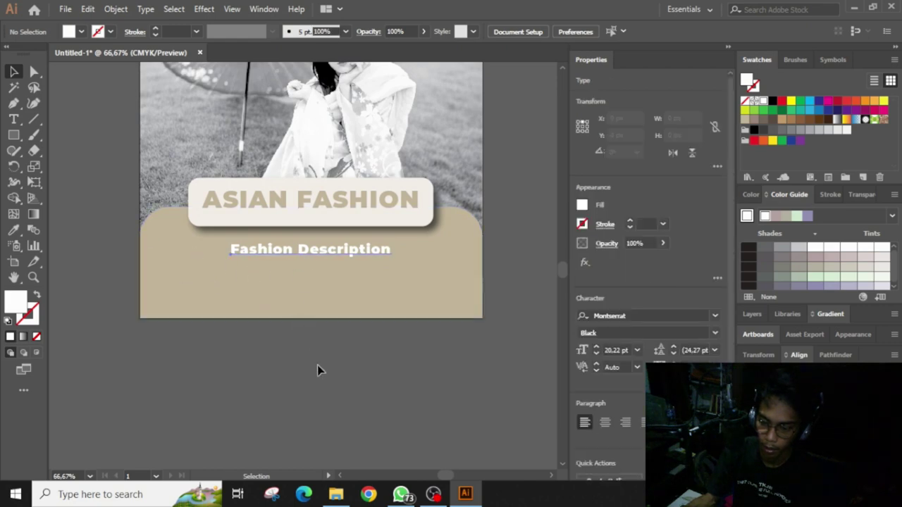
pyautogui.click(344, 326)
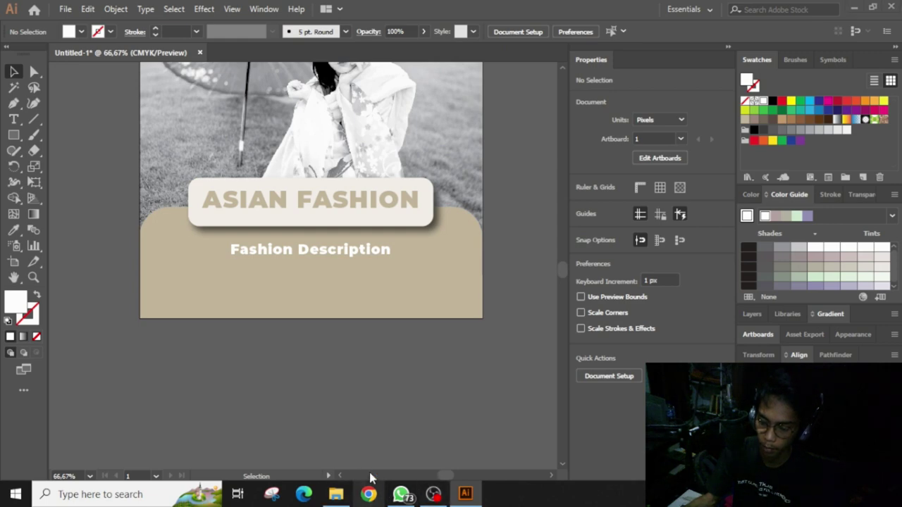
# Switch to Chrome with the Person 1 profile and search Google for "lorem ipsum dolor sit amet"
pyautogui.click(368, 491)
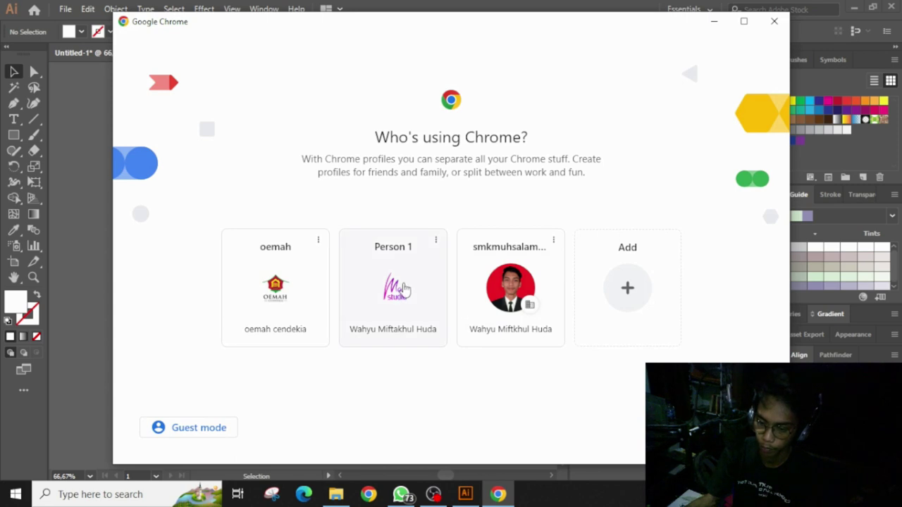
pyautogui.click(359, 289)
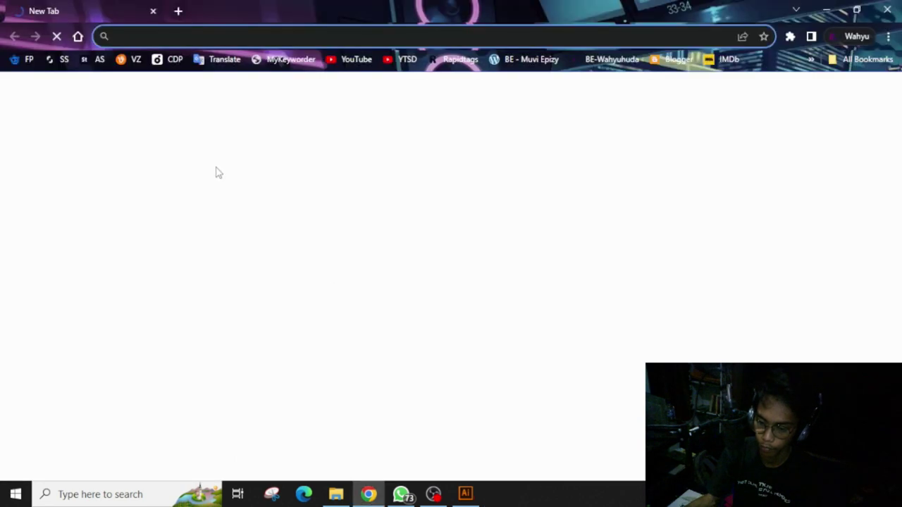
pyautogui.write('lorem')
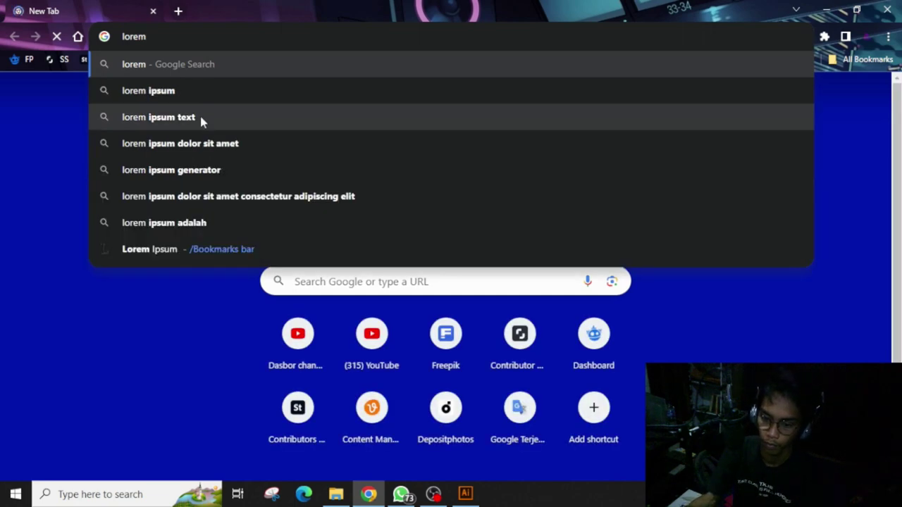
pyautogui.click(208, 144)
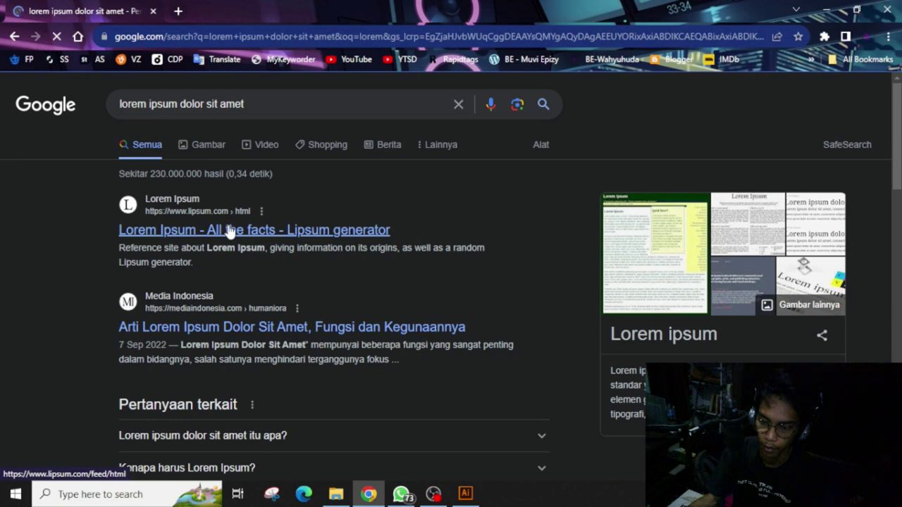
# Open the Lipsum generator page from the search results and copy its first lorem ipsum paragraph
pyautogui.click(230, 230)
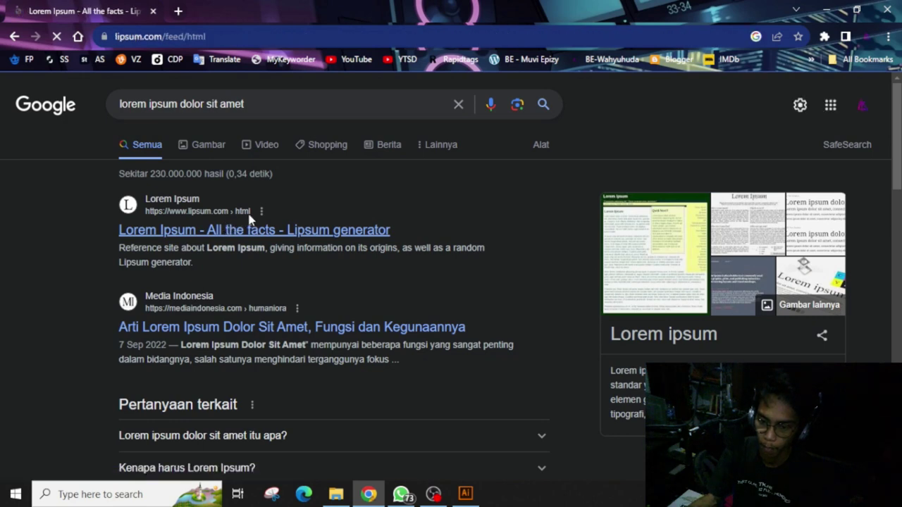
pyautogui.scroll(-3, 377, 341)
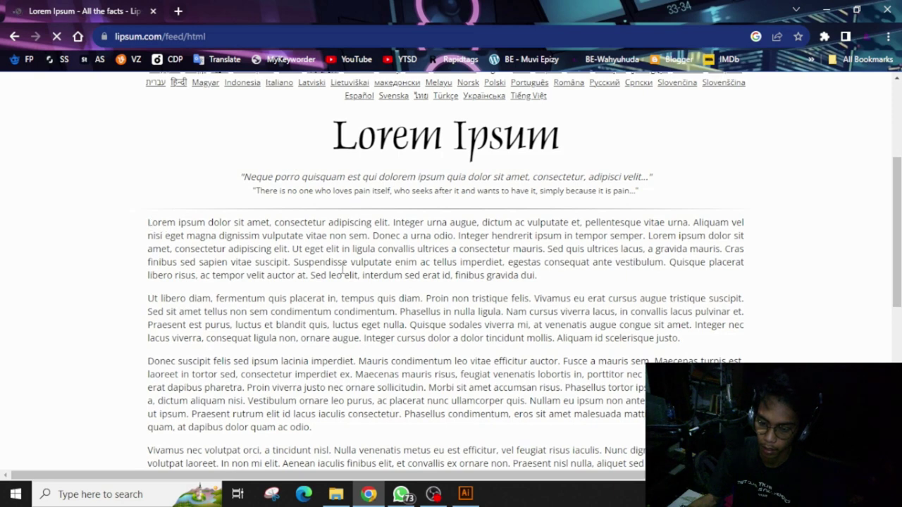
pyautogui.moveTo(147, 222); pyautogui.dragTo(537, 277)
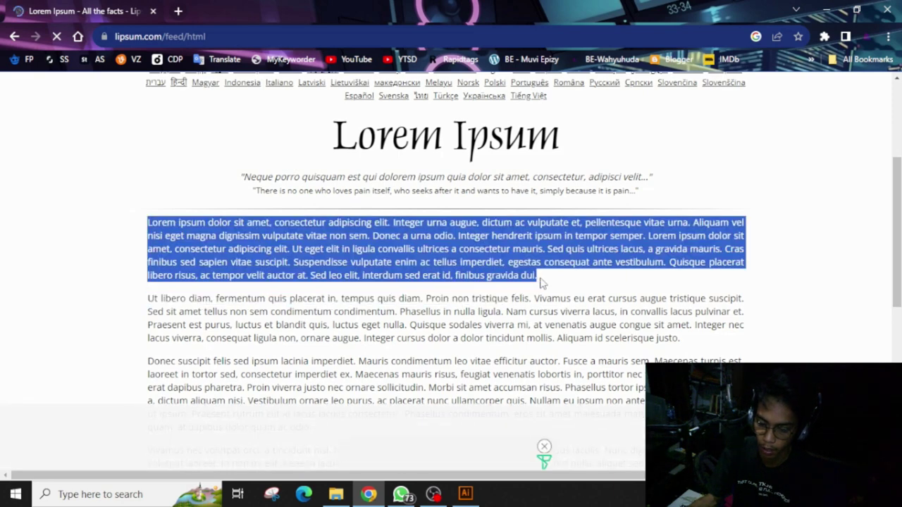
# Switch to Illustrator and paste the copied paragraph into a new area text frame about 469 by 61 px below "Fashion Description"
pyautogui.click(467, 495)
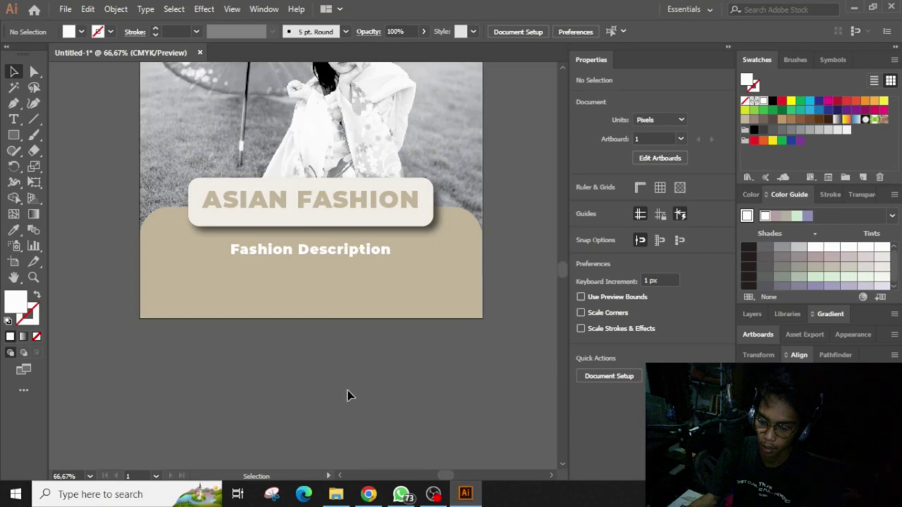
pyautogui.click(14, 123)
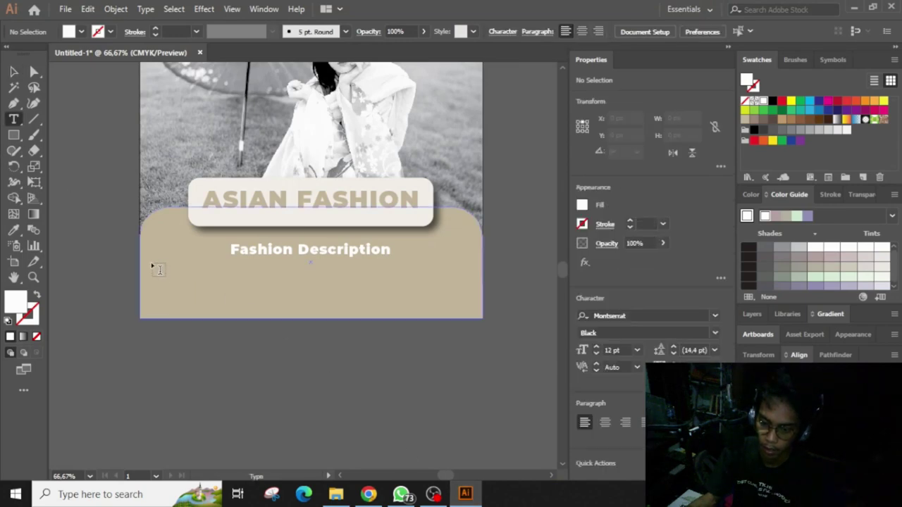
pyautogui.moveTo(151, 264); pyautogui.dragTo(474, 307)
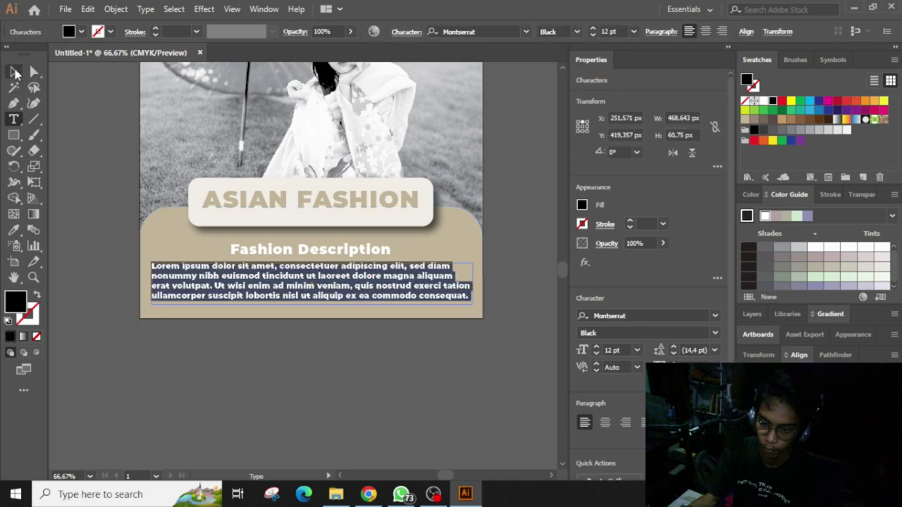
pyautogui.hotkey('ctrl', 'v')
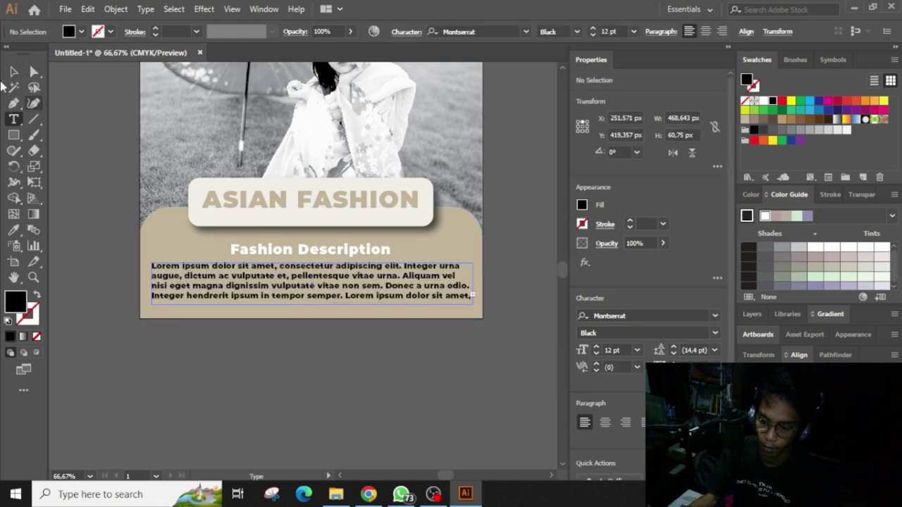
# Set the font style of the whole lorem ipsum paragraph to Montserrat Regular
pyautogui.click(269, 287)
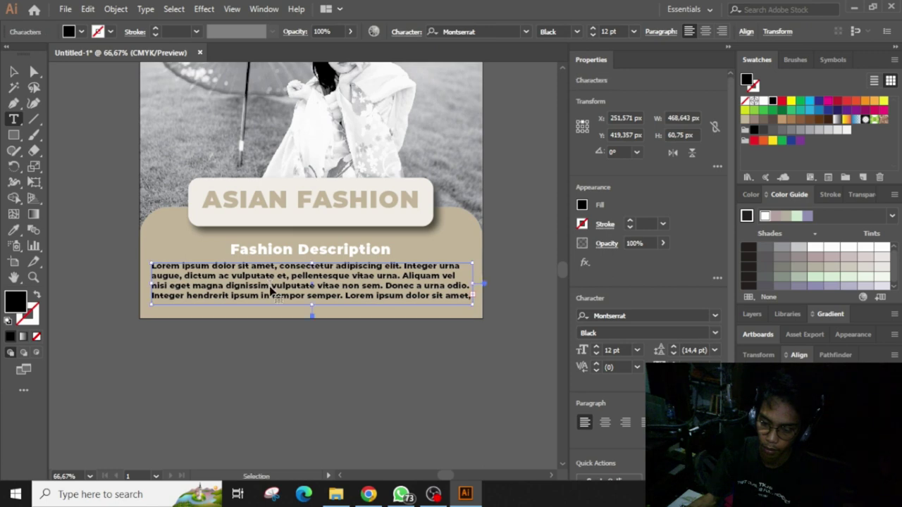
pyautogui.hotkey('ctrl', 'a')
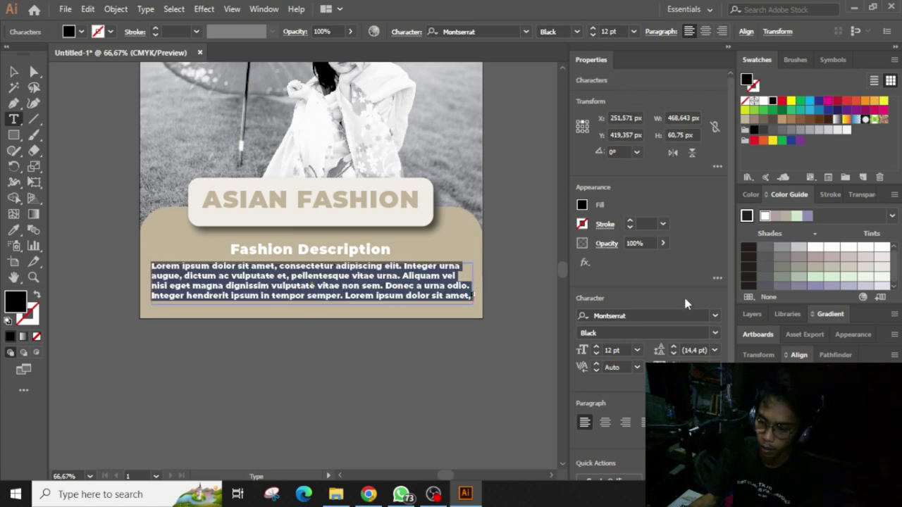
pyautogui.click(715, 334)
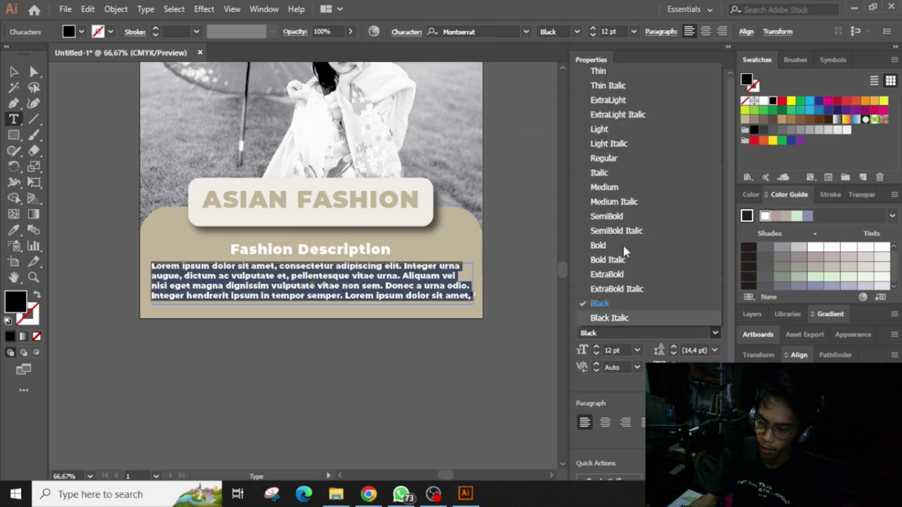
pyautogui.click(608, 159)
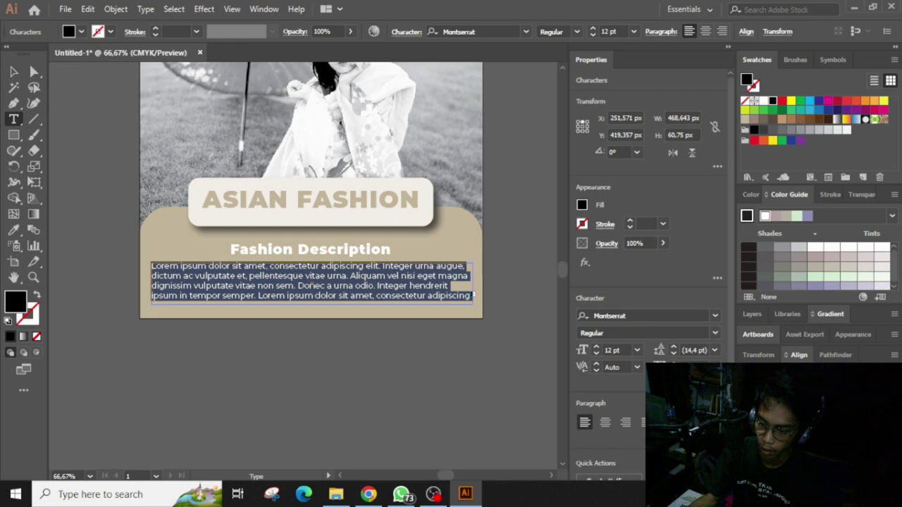
# Try Title Case on the lorem ipsum paragraph and return it to Sentence case
pyautogui.click(146, 9)
pyautogui.moveTo(204, 212)
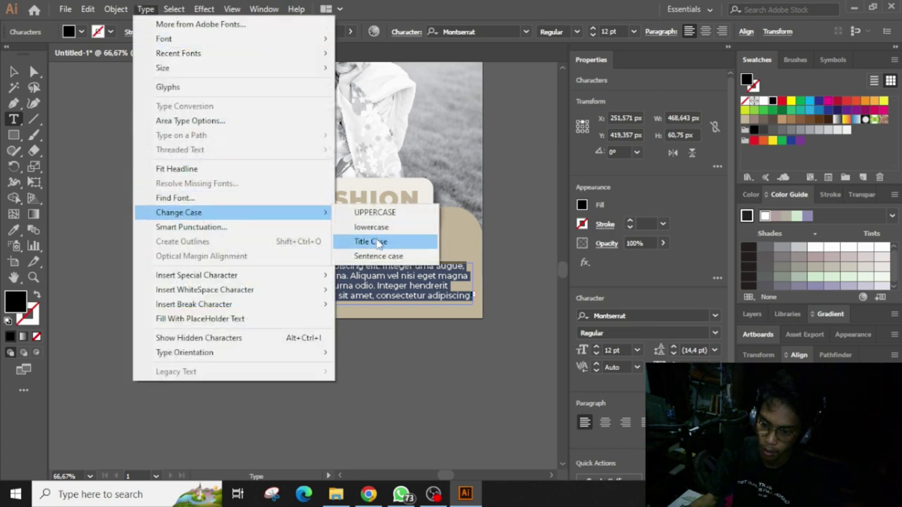
pyautogui.click(377, 244)
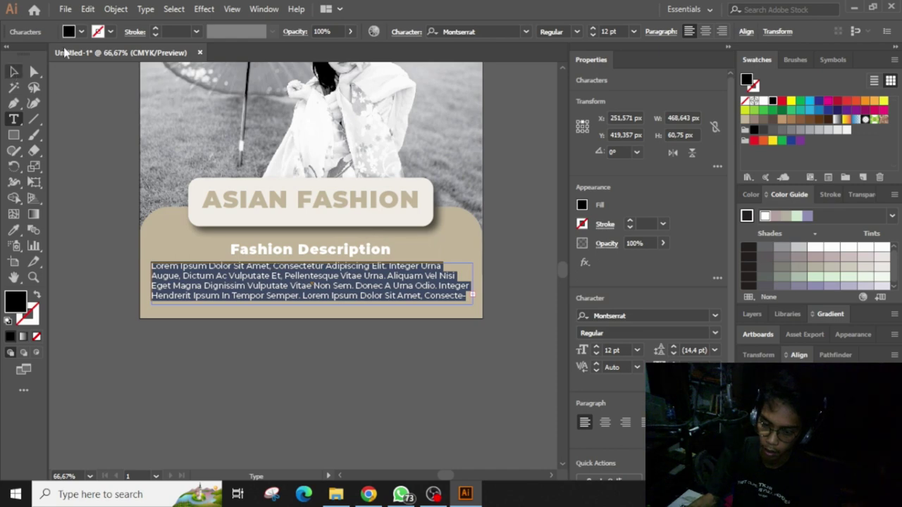
pyautogui.click(148, 9)
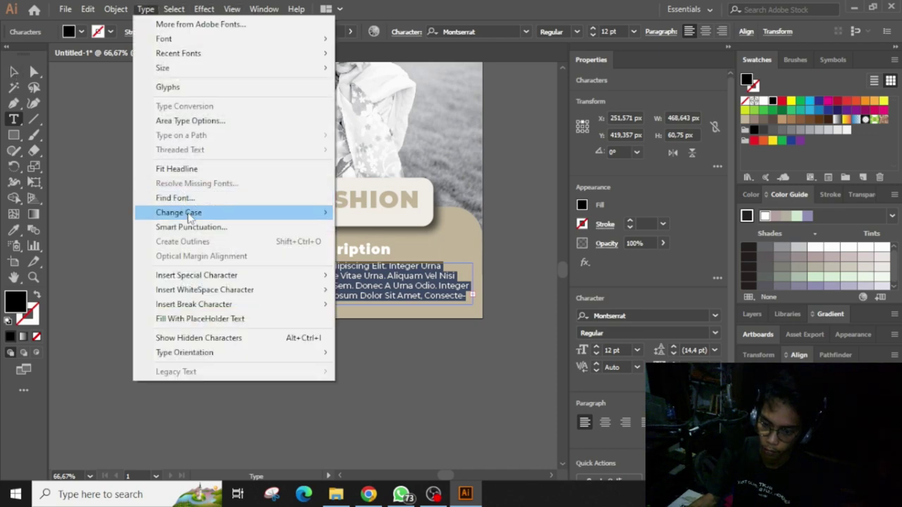
pyautogui.moveTo(212, 212)
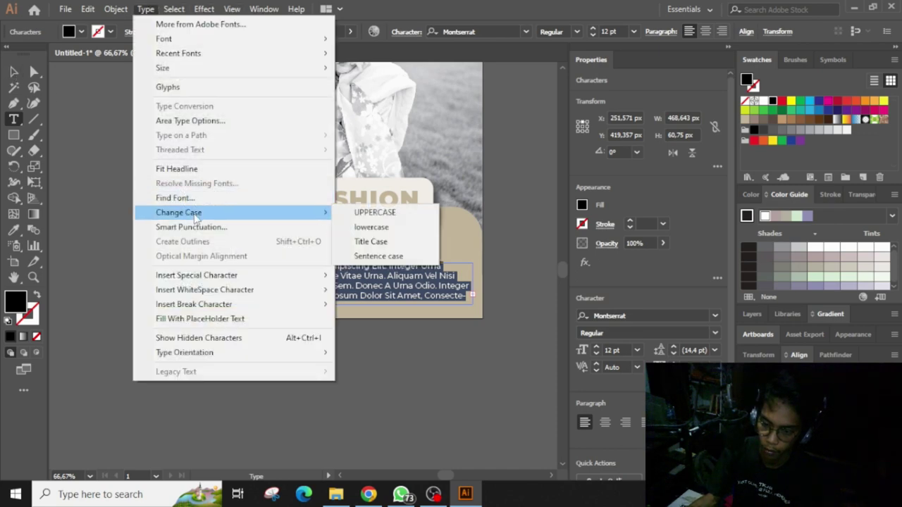
pyautogui.click(383, 255)
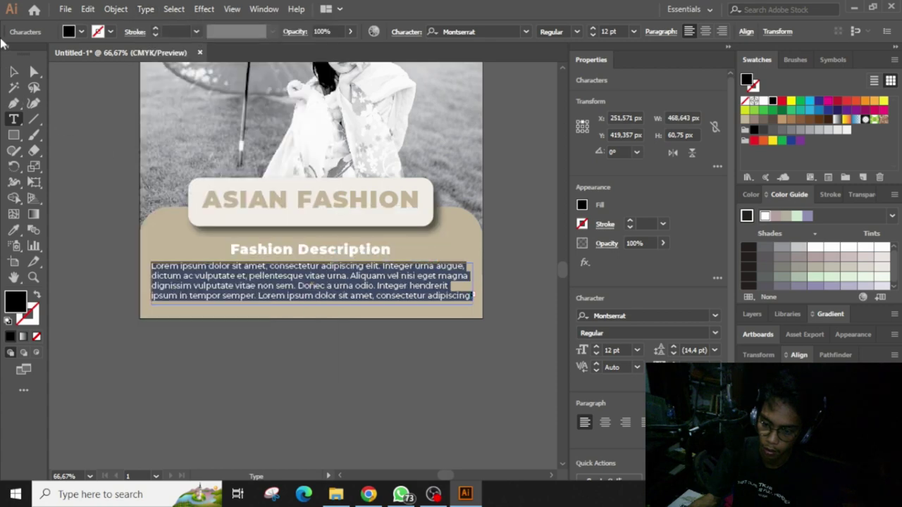
# Extend the description text frame downward to about 137 px high and centre-align its text
pyautogui.press('Escape')
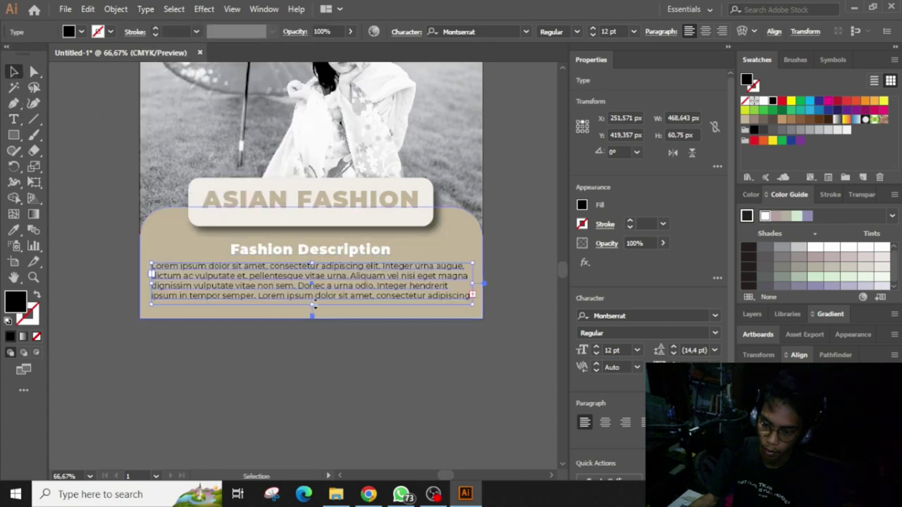
pyautogui.moveTo(312, 315); pyautogui.dragTo(313, 358)
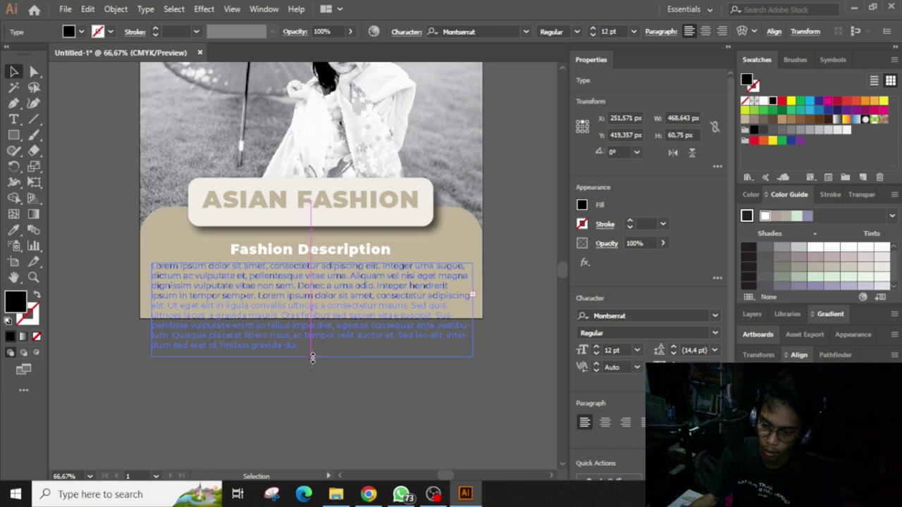
pyautogui.click(705, 32)
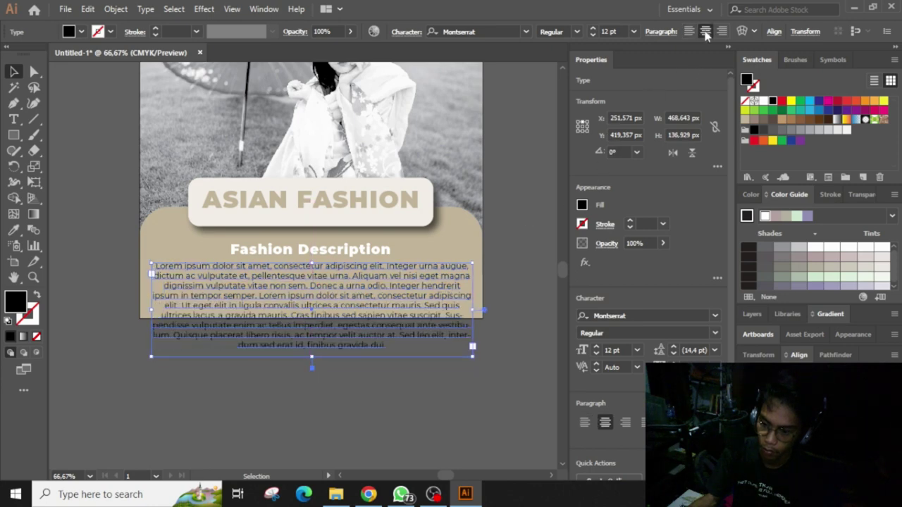
# Justify the description paragraph with its last line centred and fill the text with white
pyautogui.click(661, 32)
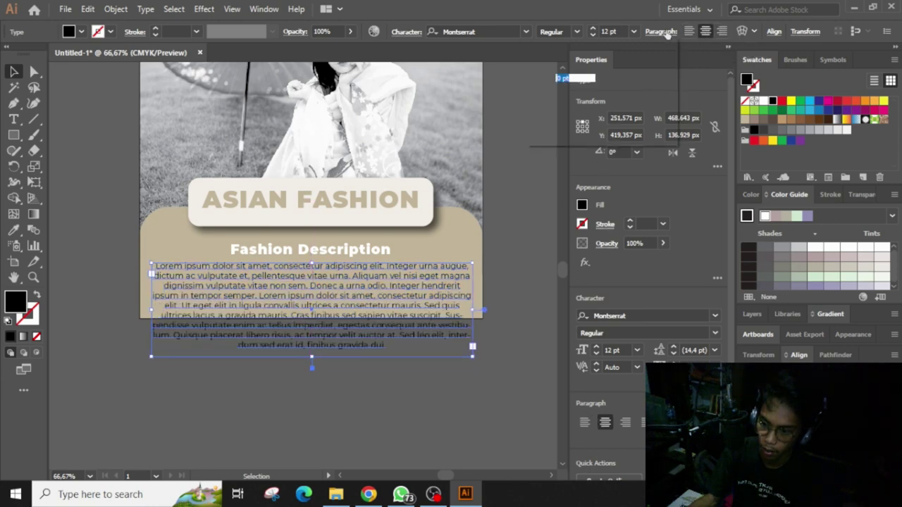
pyautogui.click(622, 54)
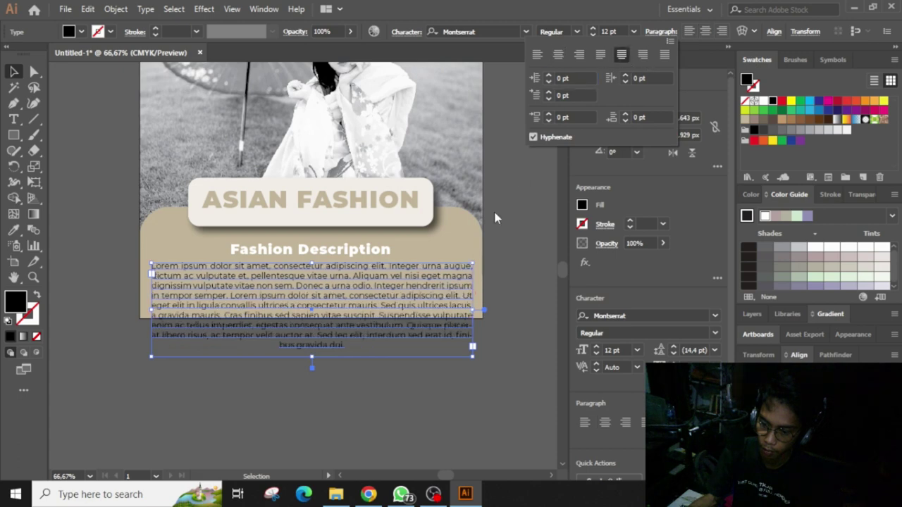
pyautogui.click(594, 153)
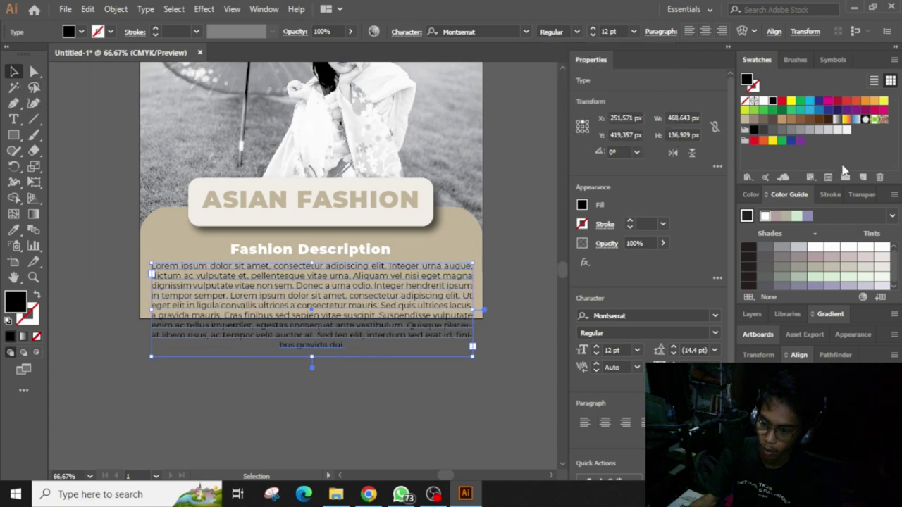
pyautogui.click(763, 101)
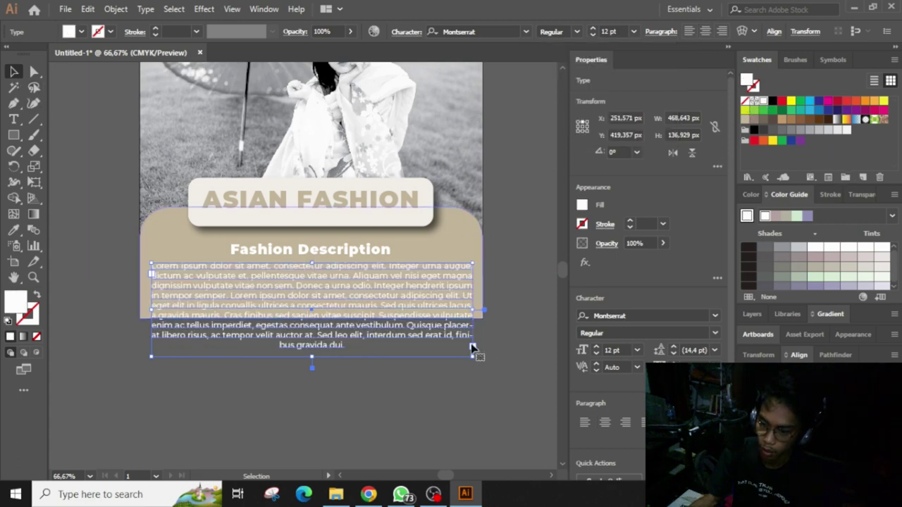
pyautogui.moveTo(476, 358); pyautogui.dragTo(415, 346)
pyautogui.scroll(1, 423, 352)
pyautogui.hotkey('ctrl', 'z')
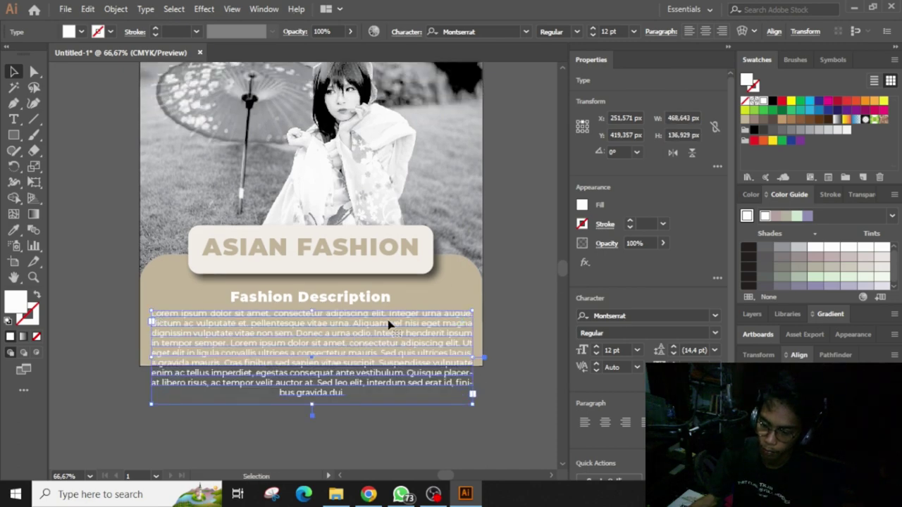
# Set the description text to 8 pt and shorten its frame to about 65 px high so it fits within the tan shape
pyautogui.scroll(-1, 423, 352)
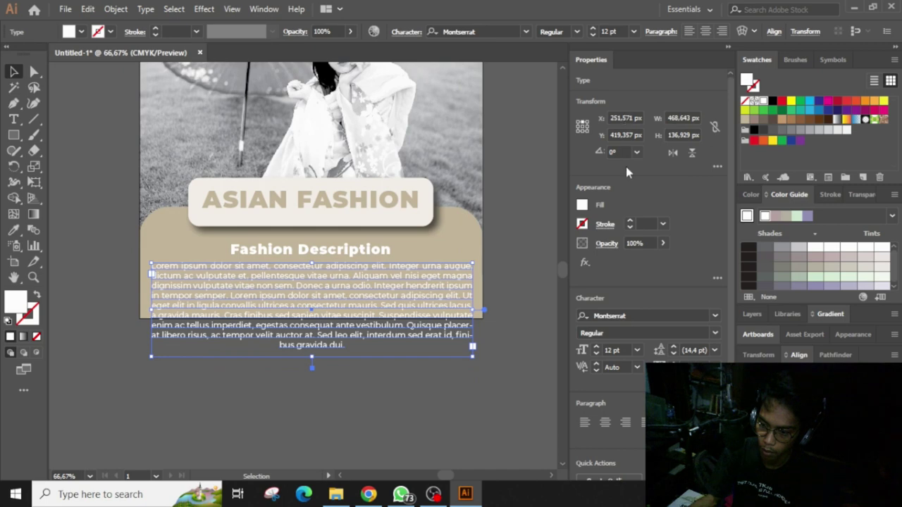
pyautogui.click(611, 351)
pyautogui.write('8')
pyautogui.press('Return')
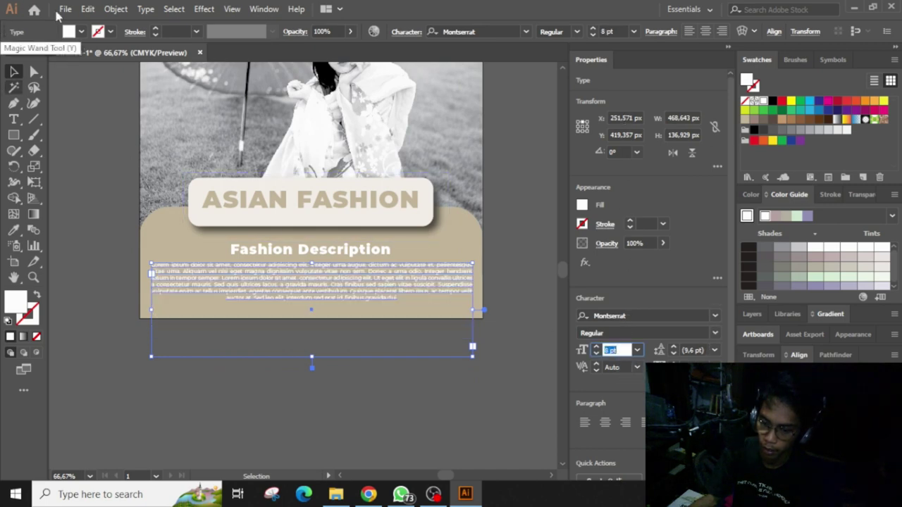
pyautogui.click(13, 71)
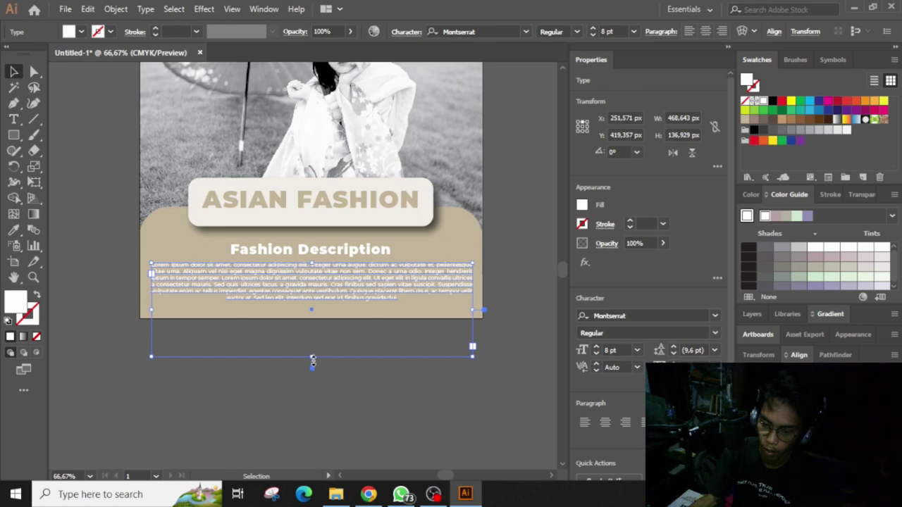
pyautogui.moveTo(313, 359); pyautogui.dragTo(322, 310)
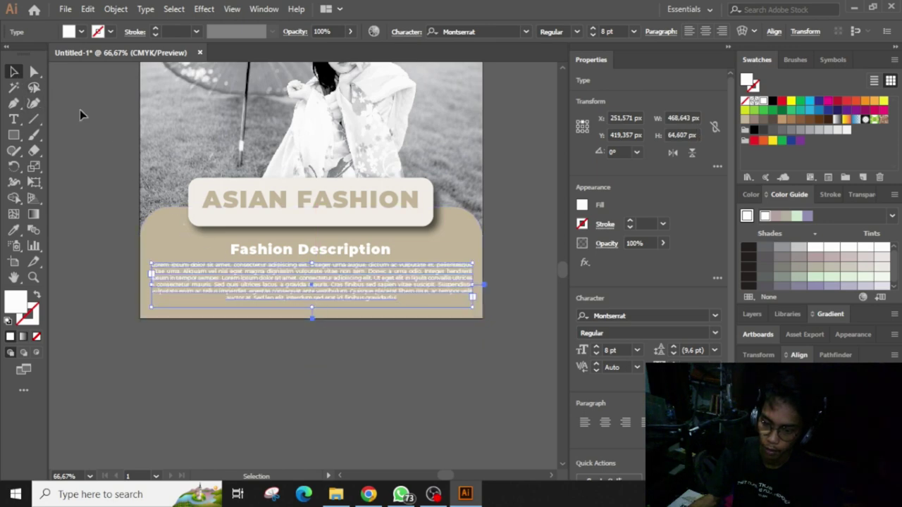
pyautogui.click(355, 338)
pyautogui.scroll(3, 354, 338)
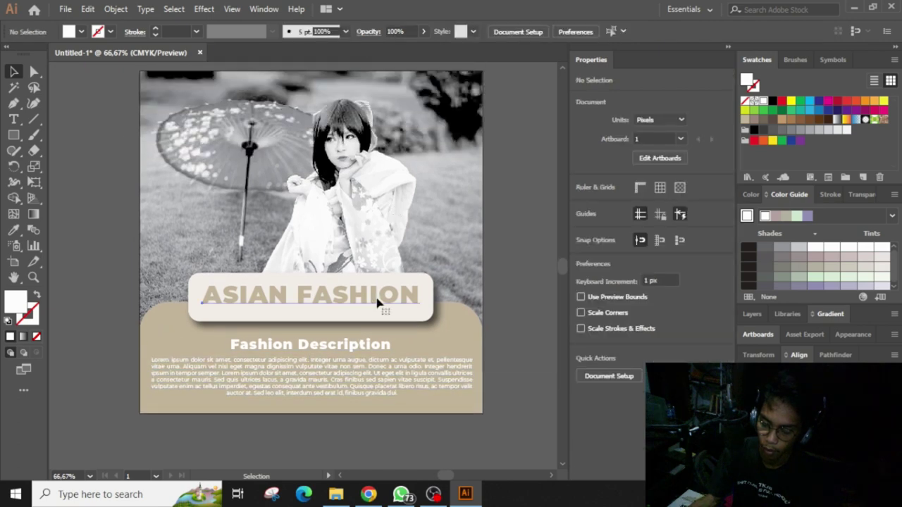
pyautogui.hotkey('ctrl', 'z')
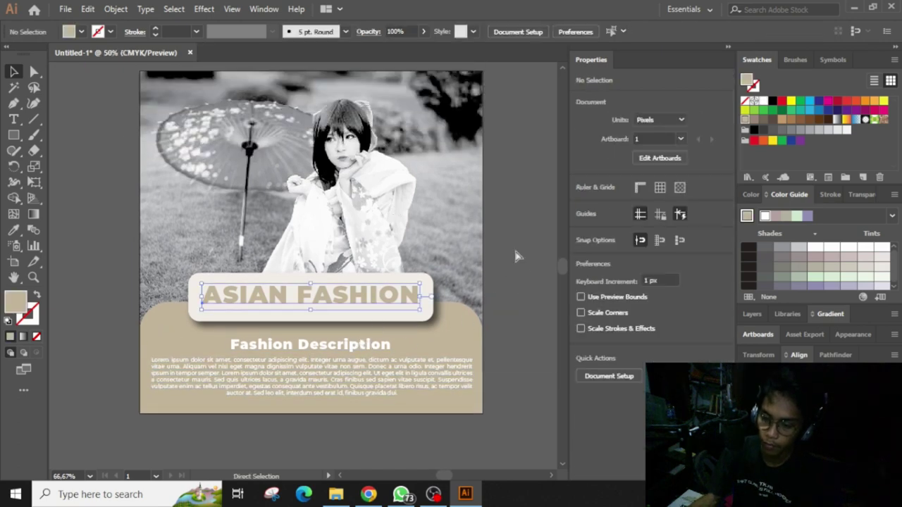
pyautogui.hotkey('ctrl', '-')
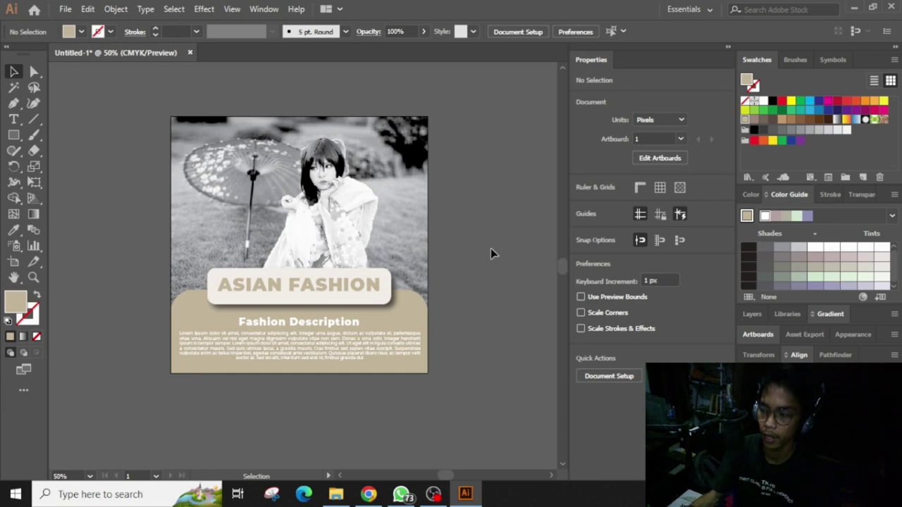
pyautogui.moveTo(446, 252); pyautogui.dragTo(430, 252)
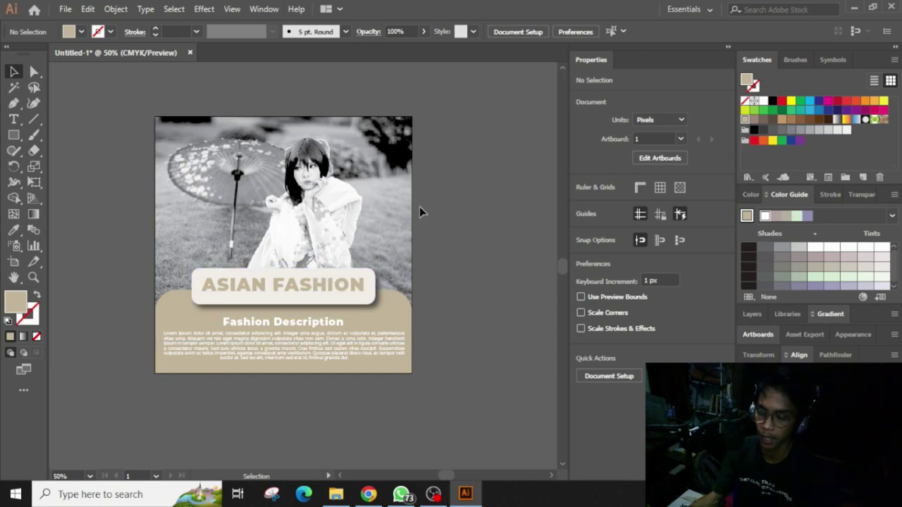
# Try overwriting the middle letters of "FASHION" in the title with "zsdgfxdgfd" and undo the edit
pyautogui.doubleClick(333, 291)
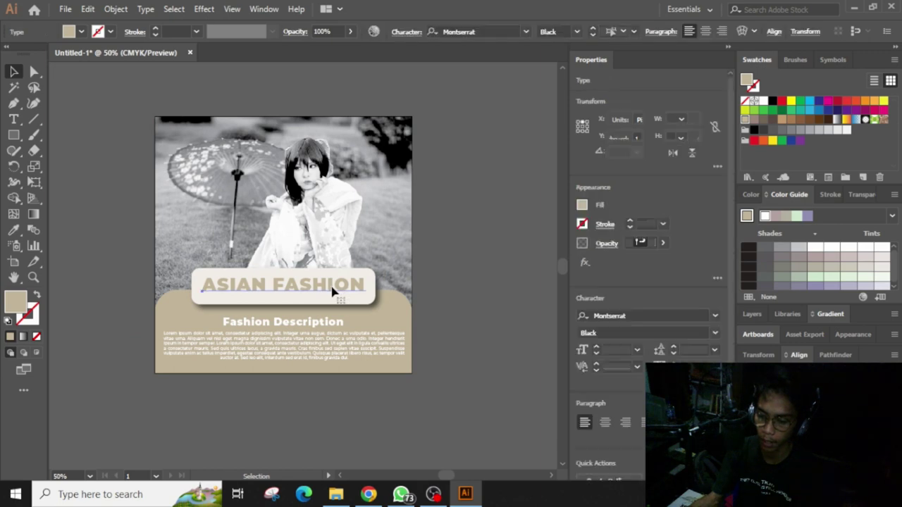
pyautogui.moveTo(350, 285); pyautogui.dragTo(284, 285)
pyautogui.write('zsdgfxdgfd')
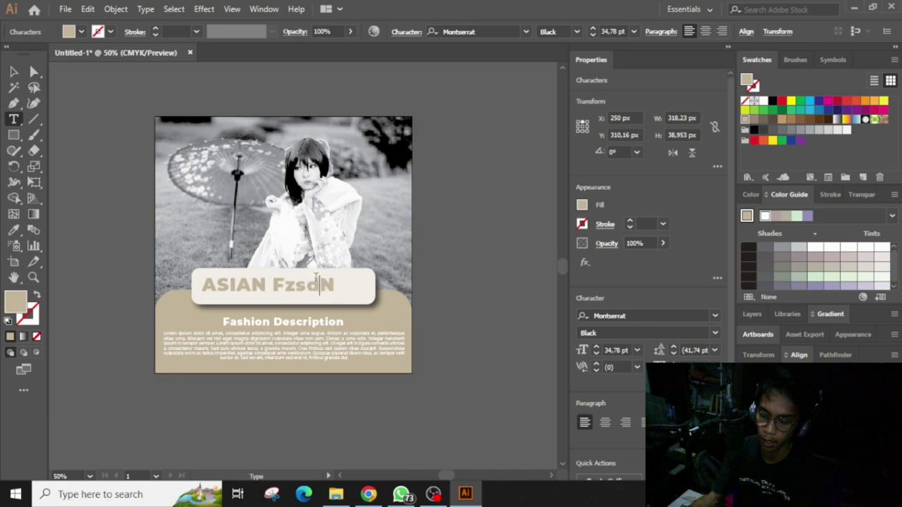
pyautogui.click(13, 71)
pyautogui.hotkey('ctrl', 'z')
pyautogui.hotkey('ctrl', 'z')
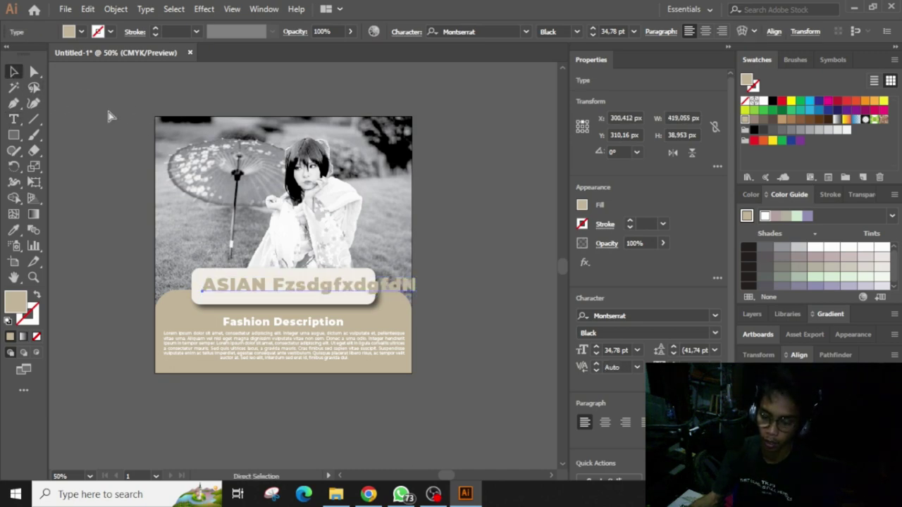
# Try to convert the title, "Fashion Description" subtitle and description paragraph into shapes with Expand
pyautogui.click(473, 225)
pyautogui.scroll(-2, 462, 220)
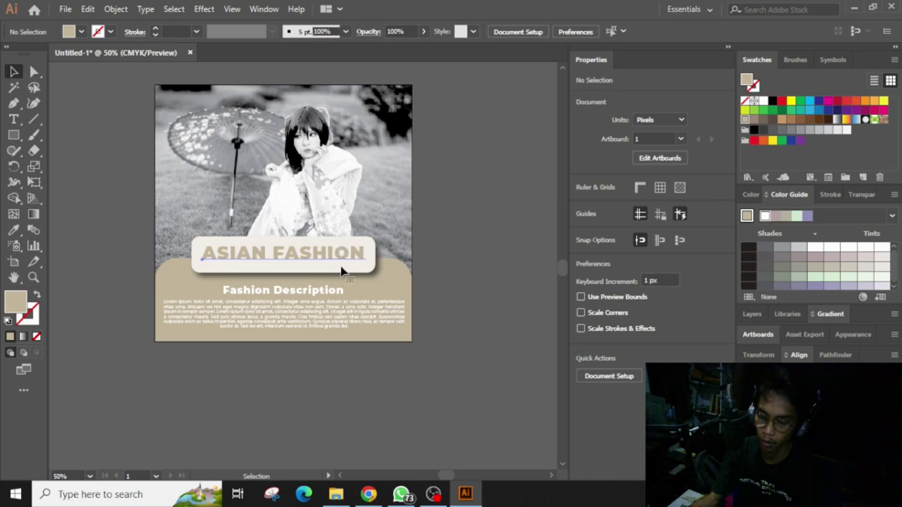
pyautogui.click(331, 293)
pyautogui.keyDown('shift'); pyautogui.click(340, 312); pyautogui.keyUp('shift')
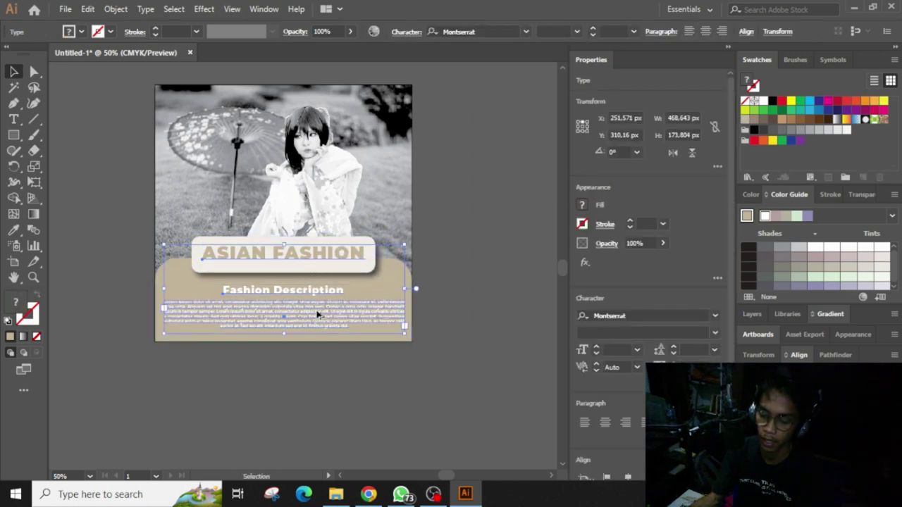
pyautogui.hotkey('ctrl', '+')
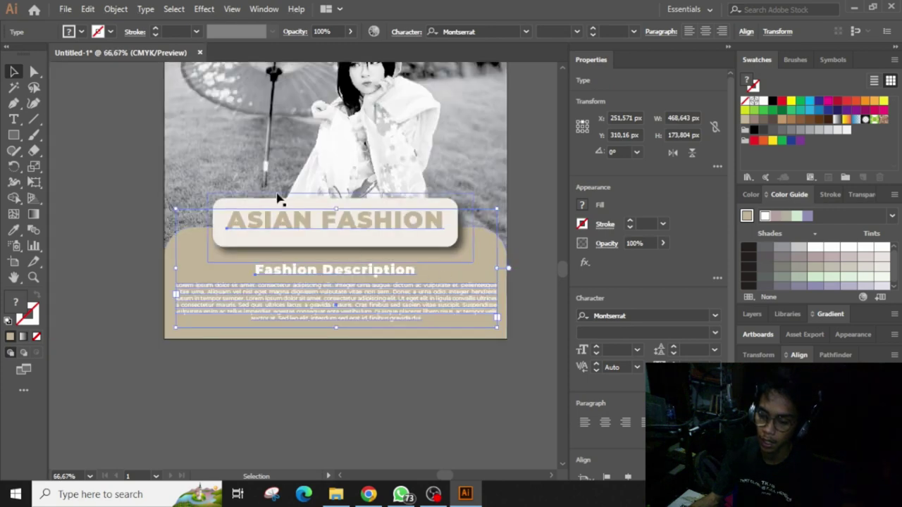
pyautogui.click(116, 9)
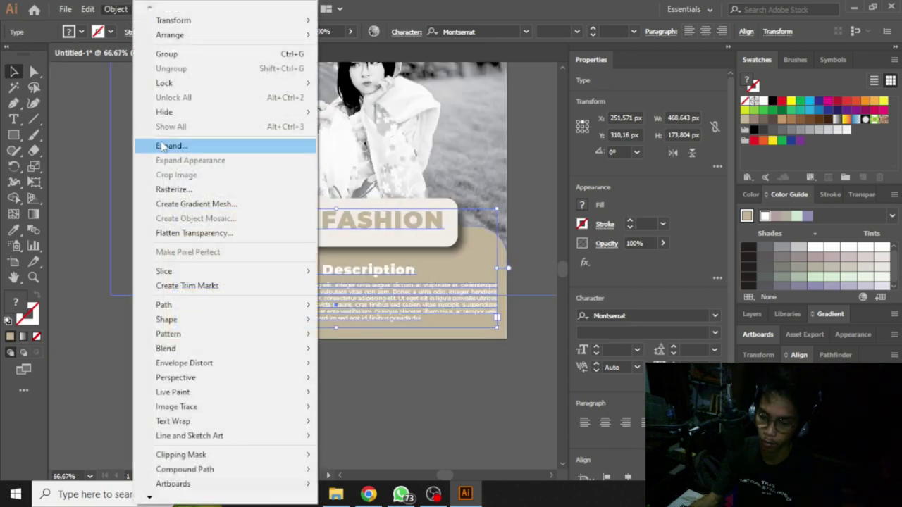
pyautogui.click(171, 146)
pyautogui.click(49, 198)
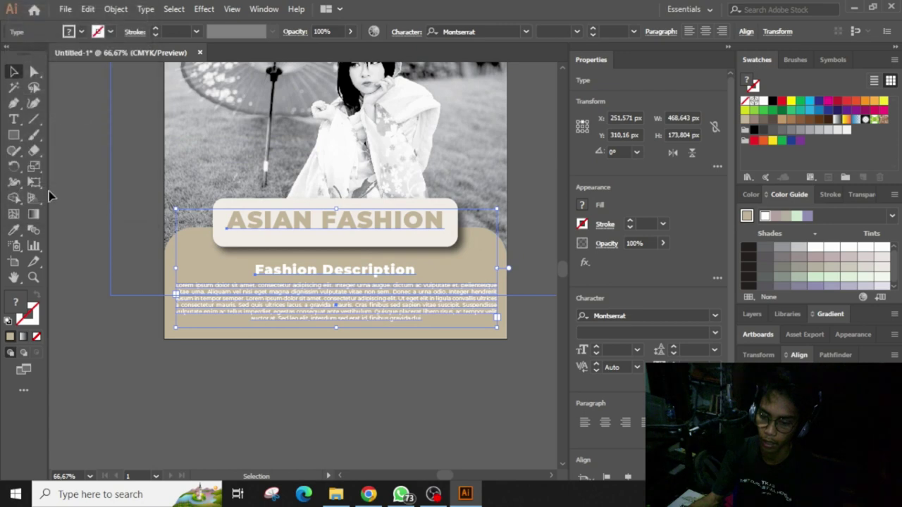
pyautogui.click(145, 200)
pyautogui.scroll(3, 291, 231)
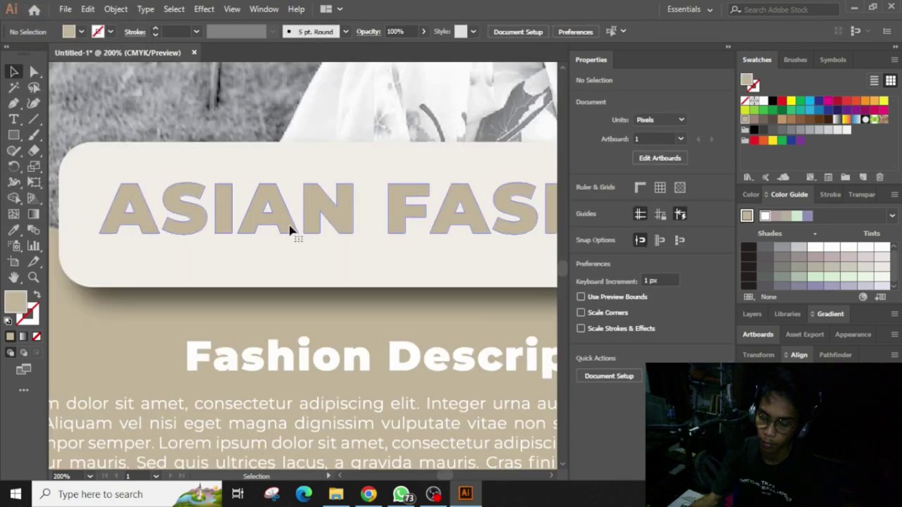
# Examine the expanded title's letter shapes and their anchor points
pyautogui.click(291, 230)
pyautogui.scroll(-2, 291, 231)
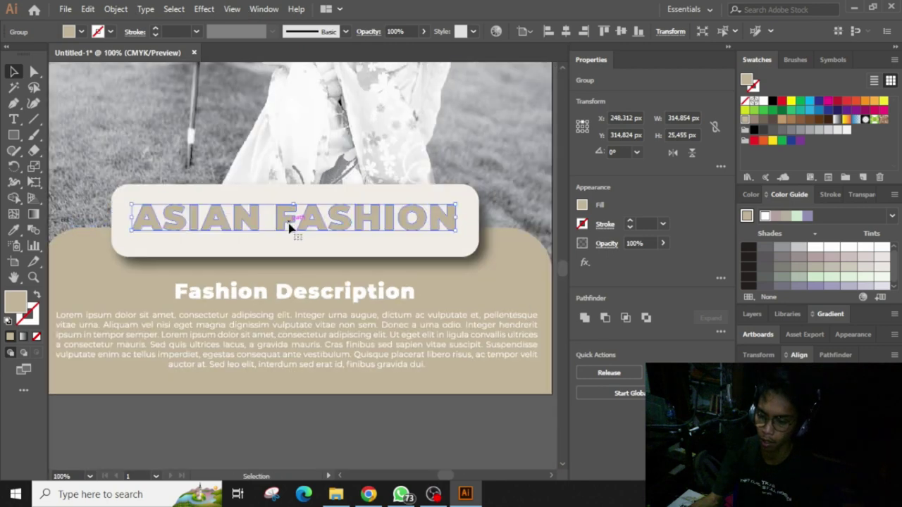
pyautogui.scroll(2, 294, 228)
pyautogui.scroll(-1, 308, 262)
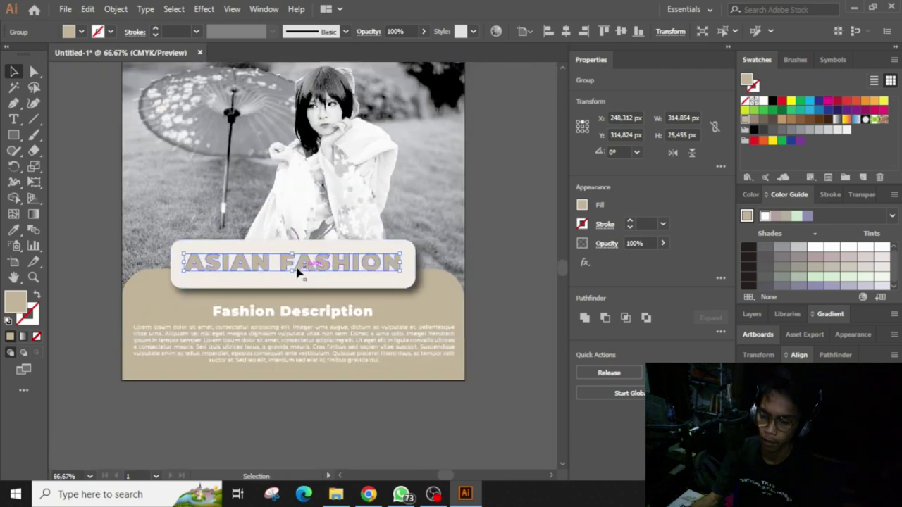
pyautogui.scroll(2, 340, 288)
pyautogui.hscroll(-1, 340, 289)
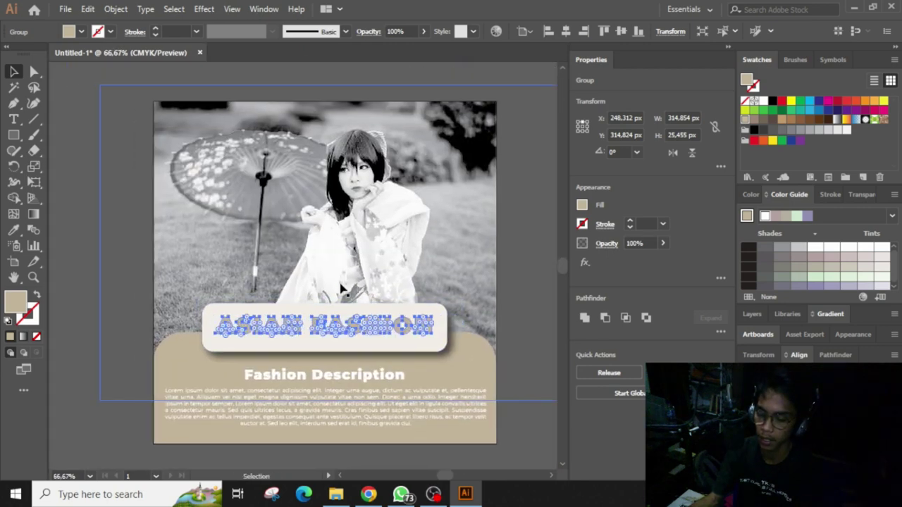
pyautogui.scroll(-1, 340, 288)
pyautogui.hscroll(1, 340, 288)
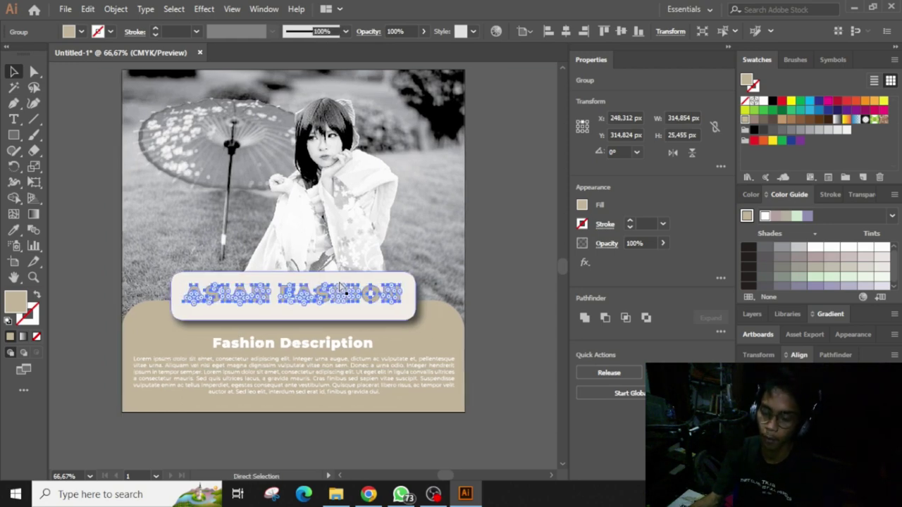
# Undo the expansion of the three text objects and deselect them
pyautogui.click(342, 289)
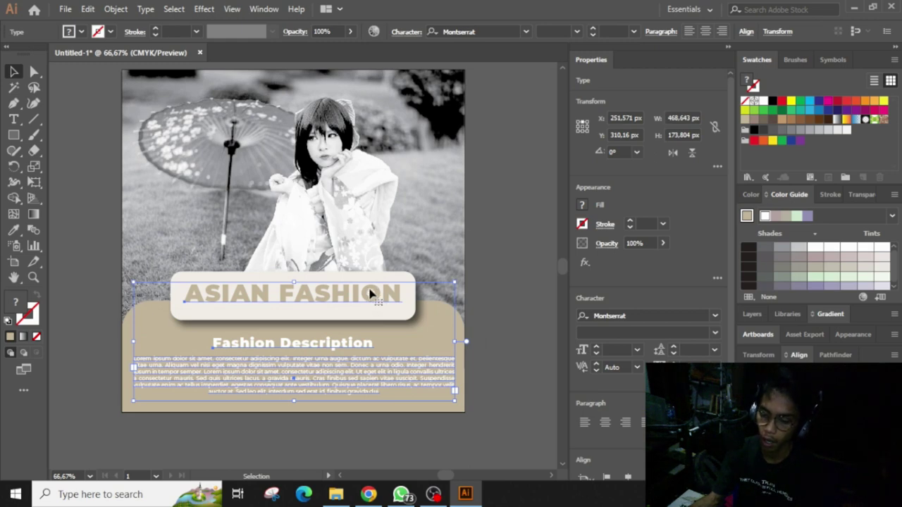
pyautogui.scroll(-2, 373, 294)
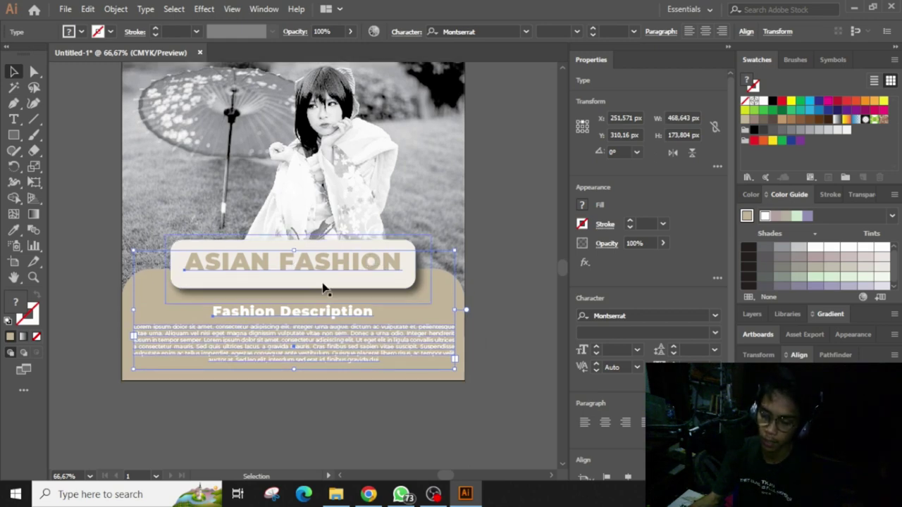
pyautogui.scroll(2, 320, 289)
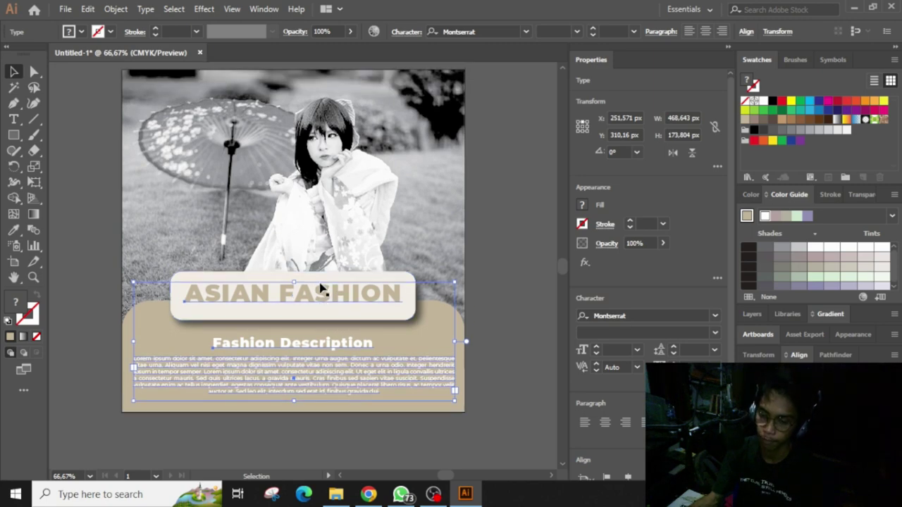
pyautogui.scroll(2, 320, 289)
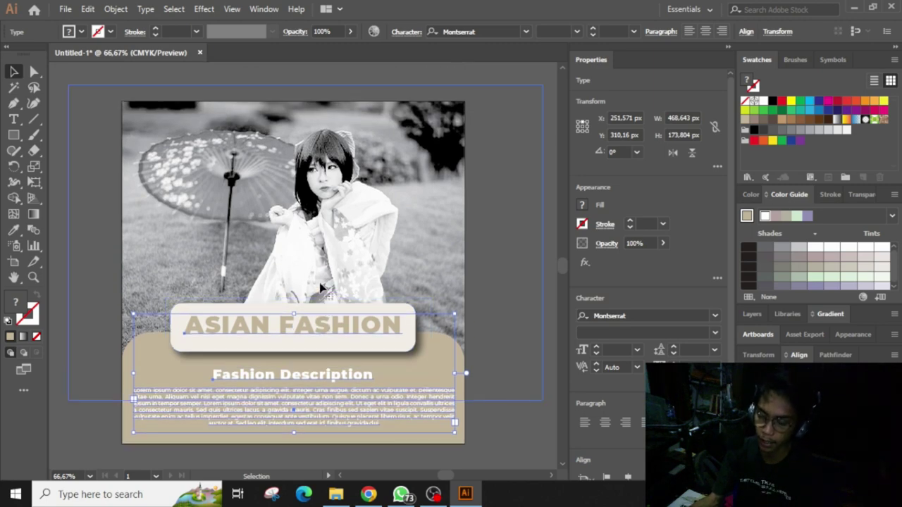
pyautogui.scroll(-1, 321, 287)
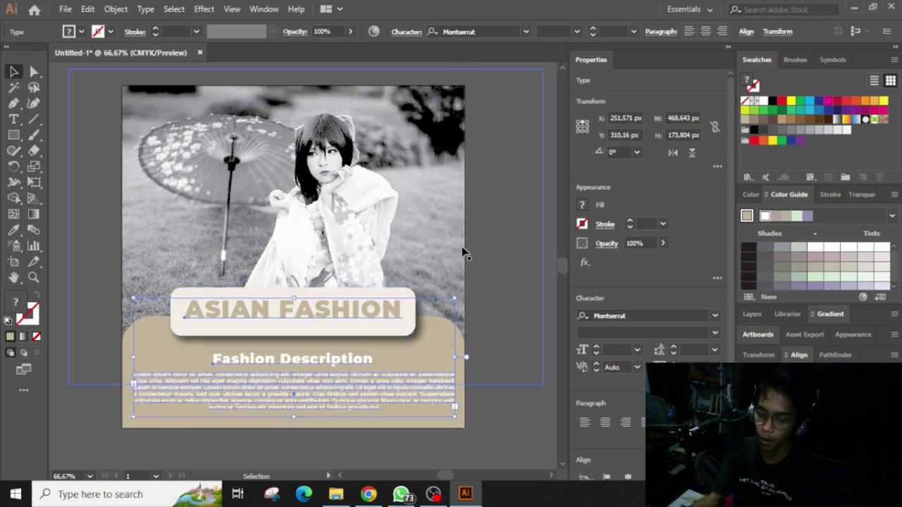
pyautogui.click(513, 229)
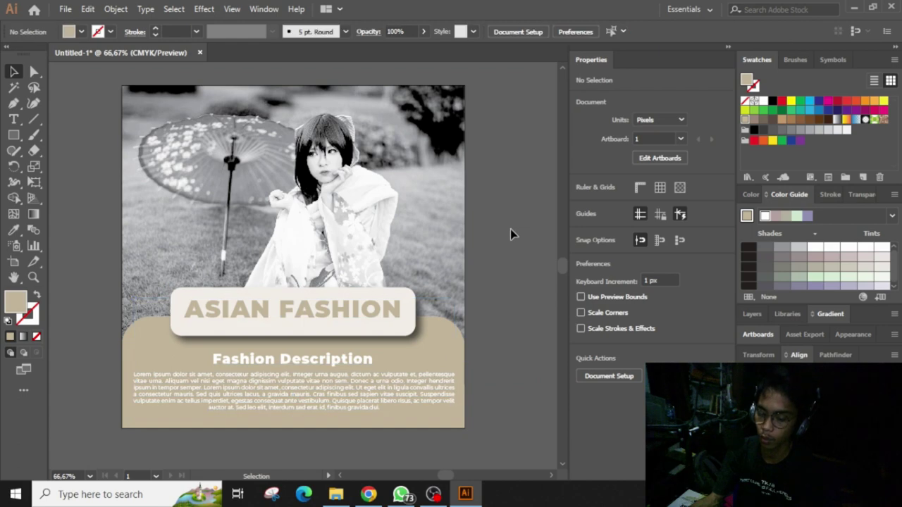
# Convert the title, "Fashion Description" subtitle and description paragraph to outlines with Create Outlines
pyautogui.click(340, 312)
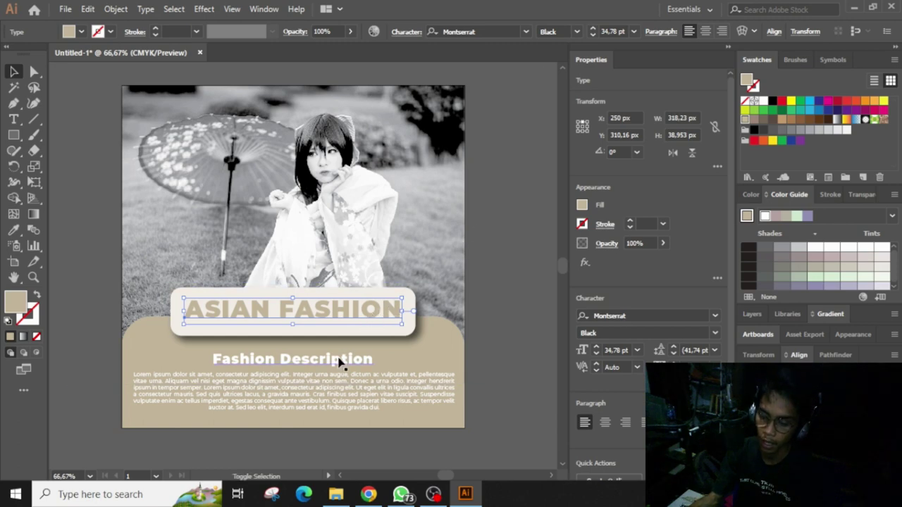
pyautogui.keyDown('shift'); pyautogui.click(345, 396); pyautogui.keyUp('shift')
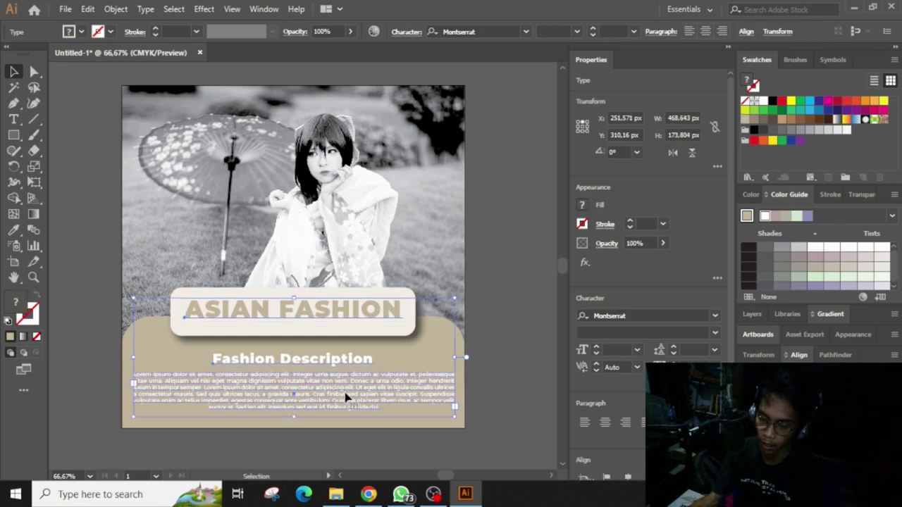
pyautogui.rightClick(345, 396)
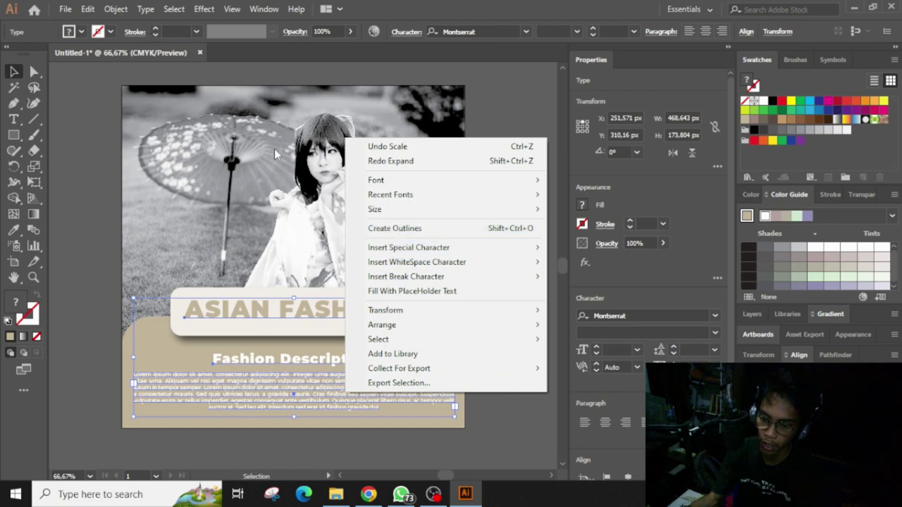
pyautogui.click(404, 235)
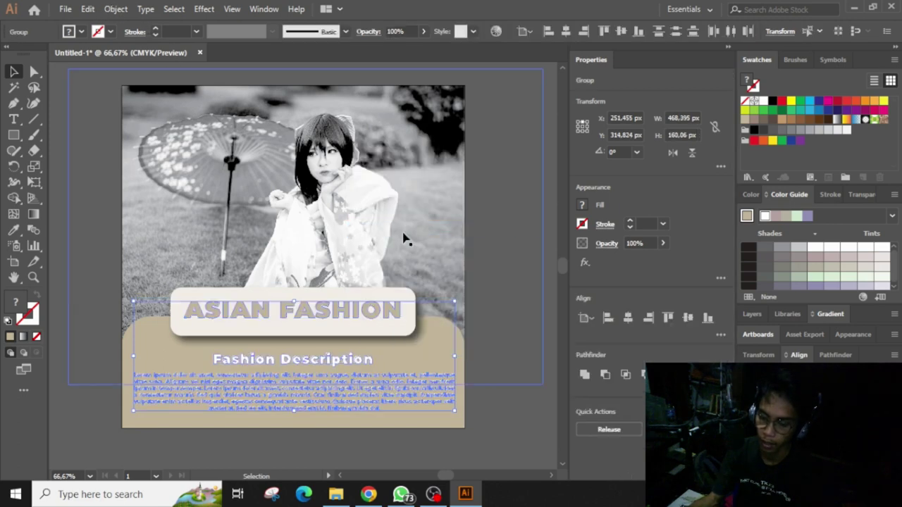
pyautogui.click(503, 292)
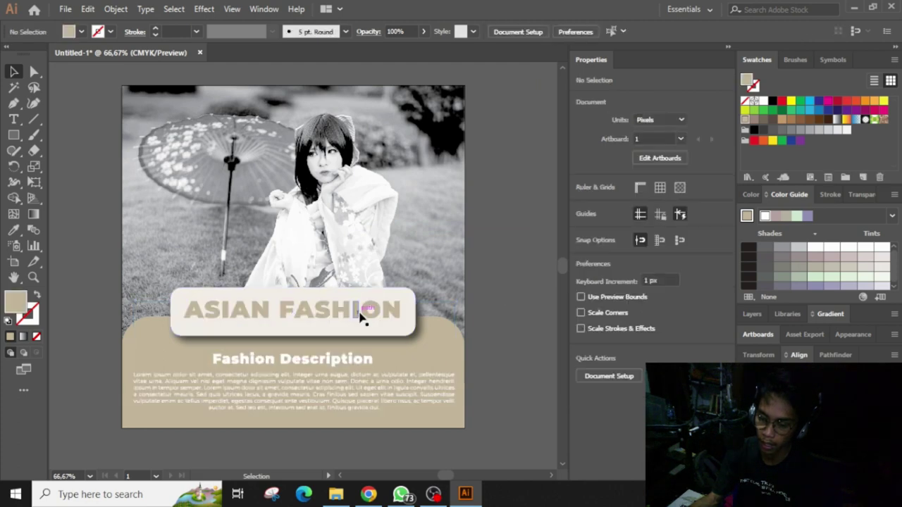
pyautogui.hscroll(-1, 361, 318)
pyautogui.hscroll(1, 361, 318)
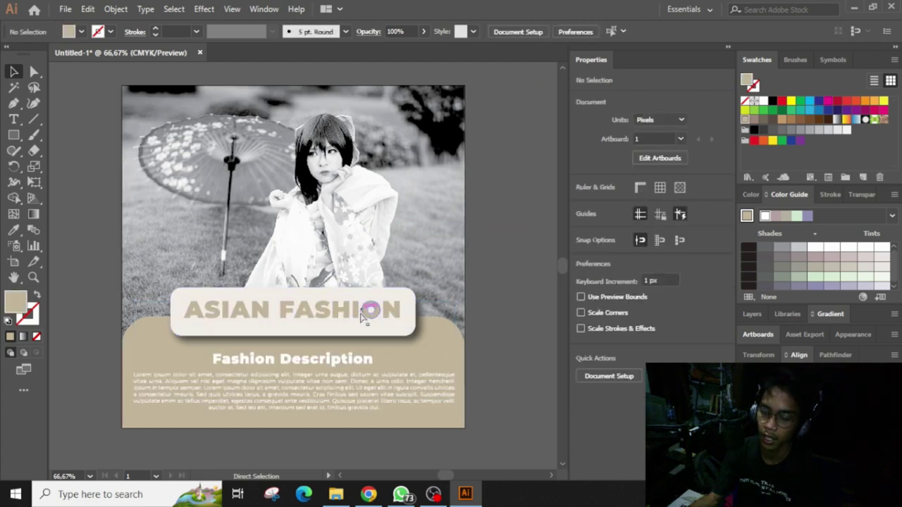
pyautogui.hscroll(-1, 360, 319)
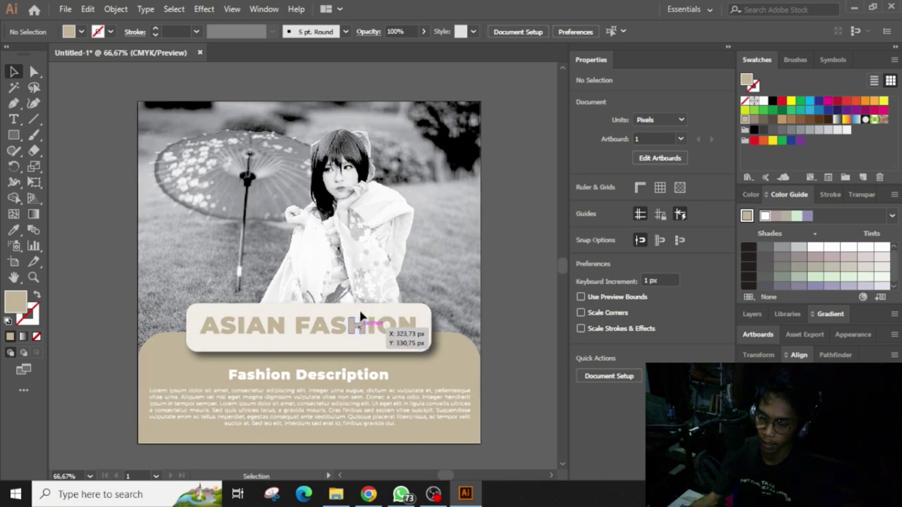
pyautogui.scroll(1, 361, 319)
pyautogui.scroll(-1, 360, 318)
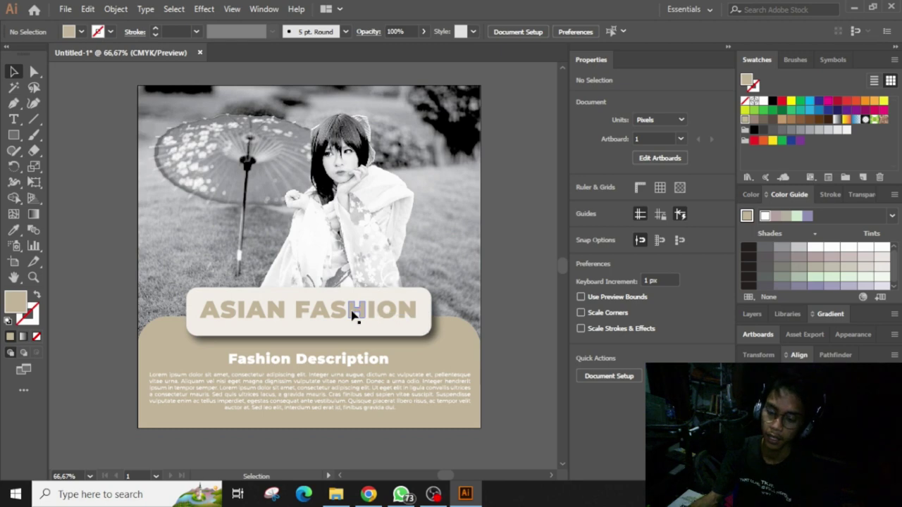
pyautogui.scroll(1, 355, 315)
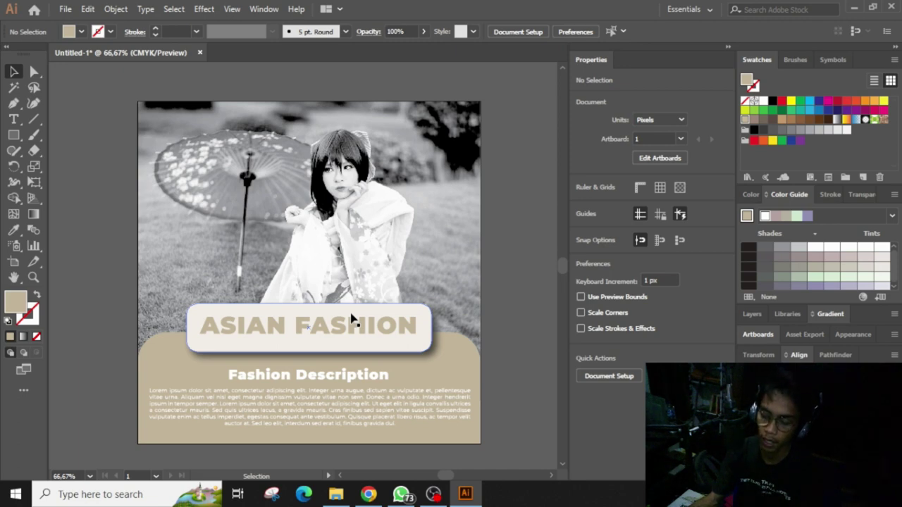
pyautogui.scroll(-1, 353, 318)
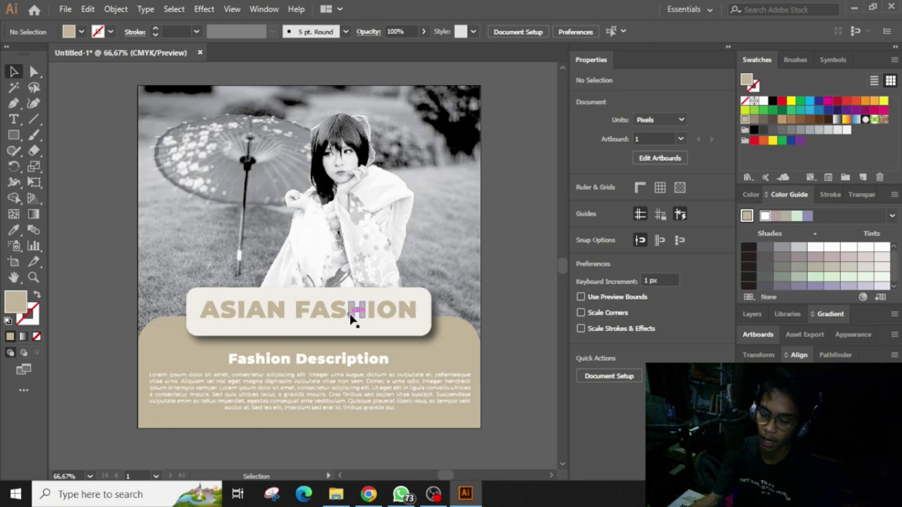
# Inspect the outlined title, subtitle and description groups one at a time, leaving nothing selected
pyautogui.click(353, 319)
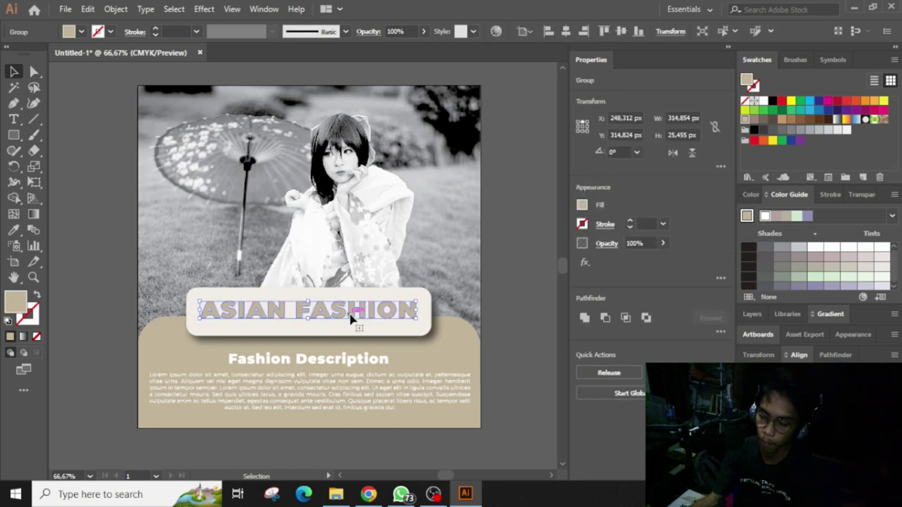
pyautogui.click(362, 359)
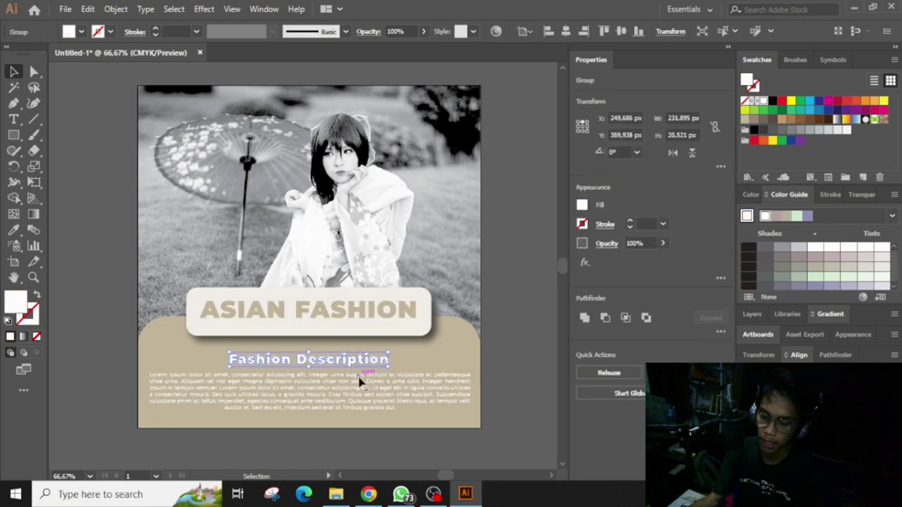
pyautogui.click(359, 382)
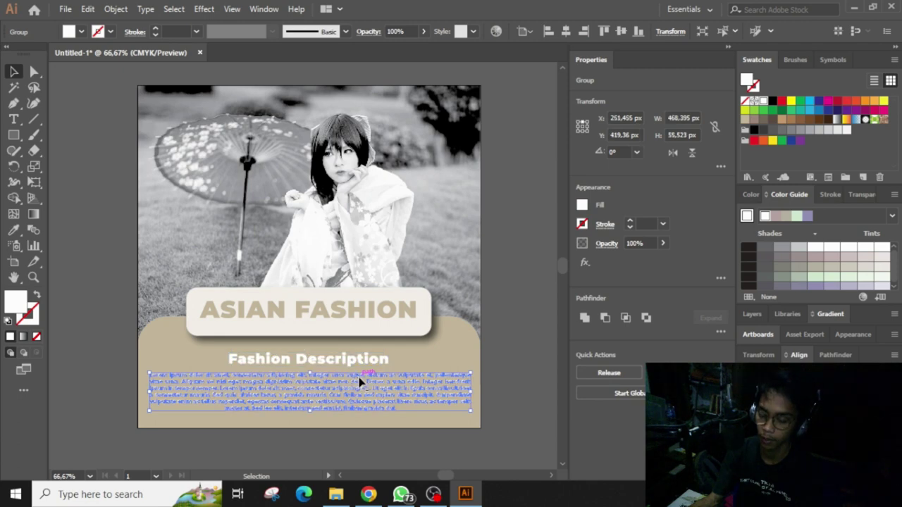
pyautogui.click(502, 228)
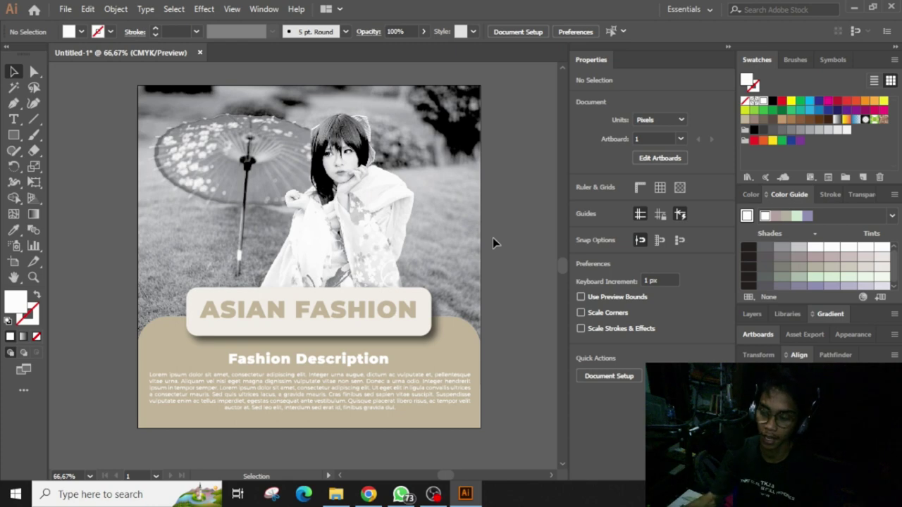
pyautogui.scroll(1, 521, 242)
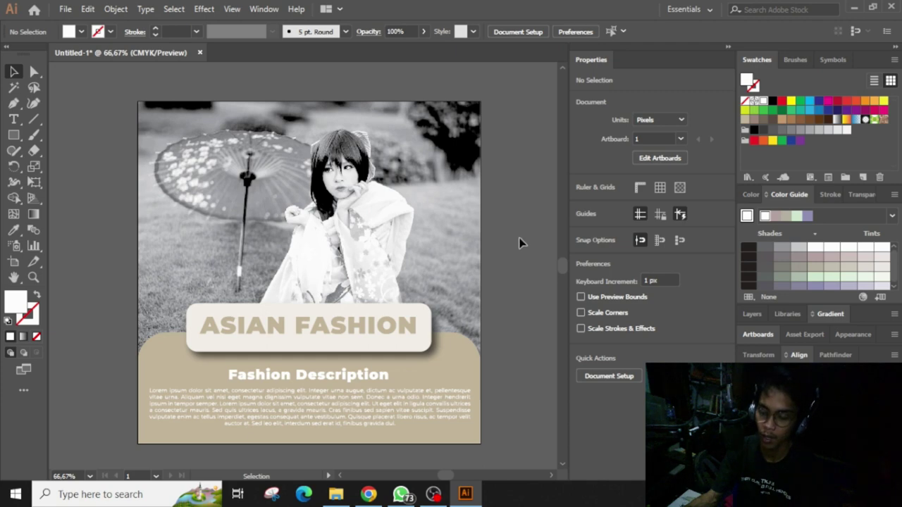
pyautogui.scroll(-1, 489, 246)
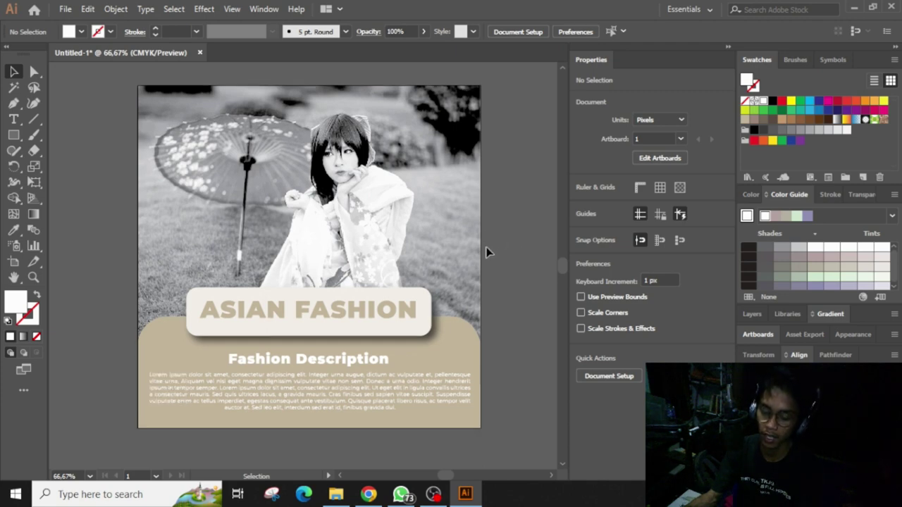